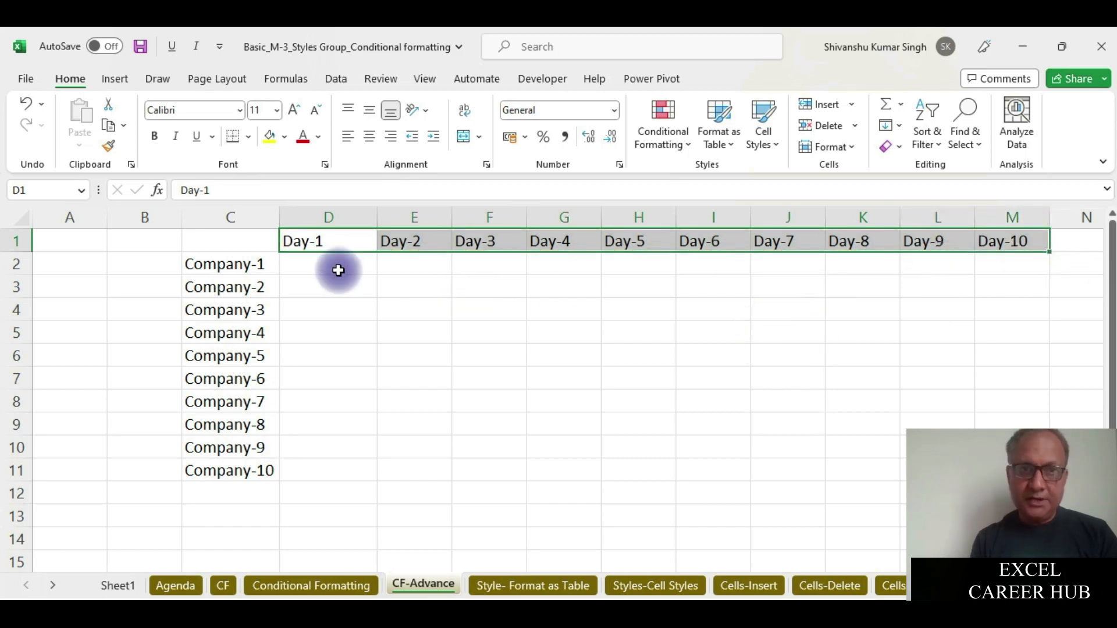
Step: Begin a formula in the Day-1 cell for Company-1 (D2) with =rand
{"action": "left_click", "coordinate": [338, 269]}
{"action": "type", "text": "=rand"}
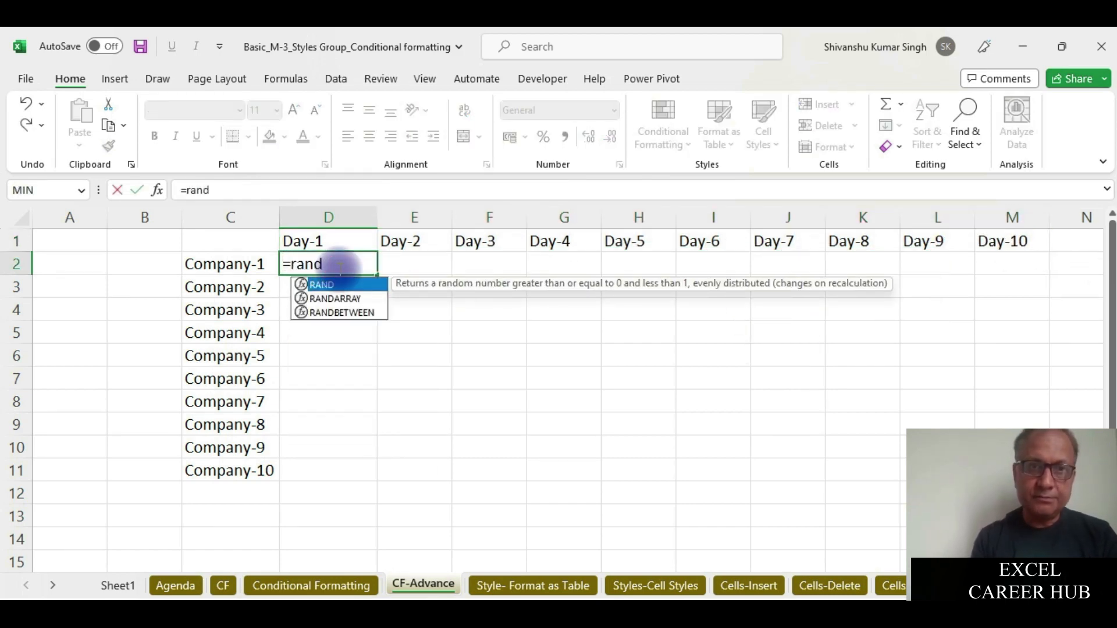
{"action": "double_click", "coordinate": [345, 309]}
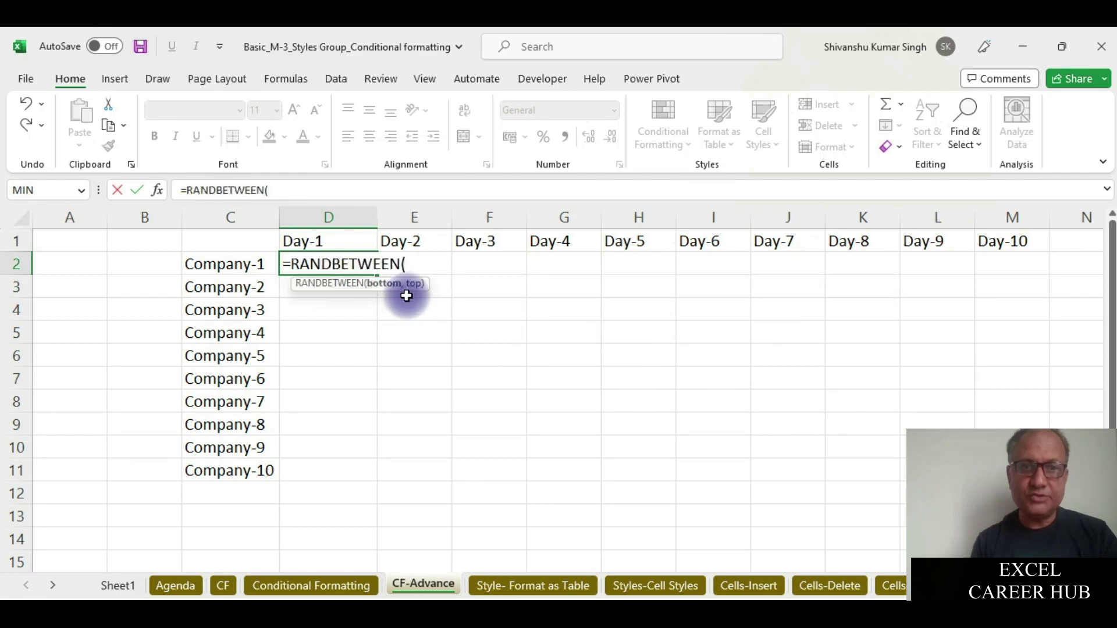
{"action": "key", "text": "BackSpace"}
{"action": "key", "text": "BackSpace"}
{"action": "key", "text": "BackSpace"}
{"action": "key", "text": "BackSpace"}
{"action": "key", "text": "BackSpace"}
{"action": "key", "text": "BackSpace"}
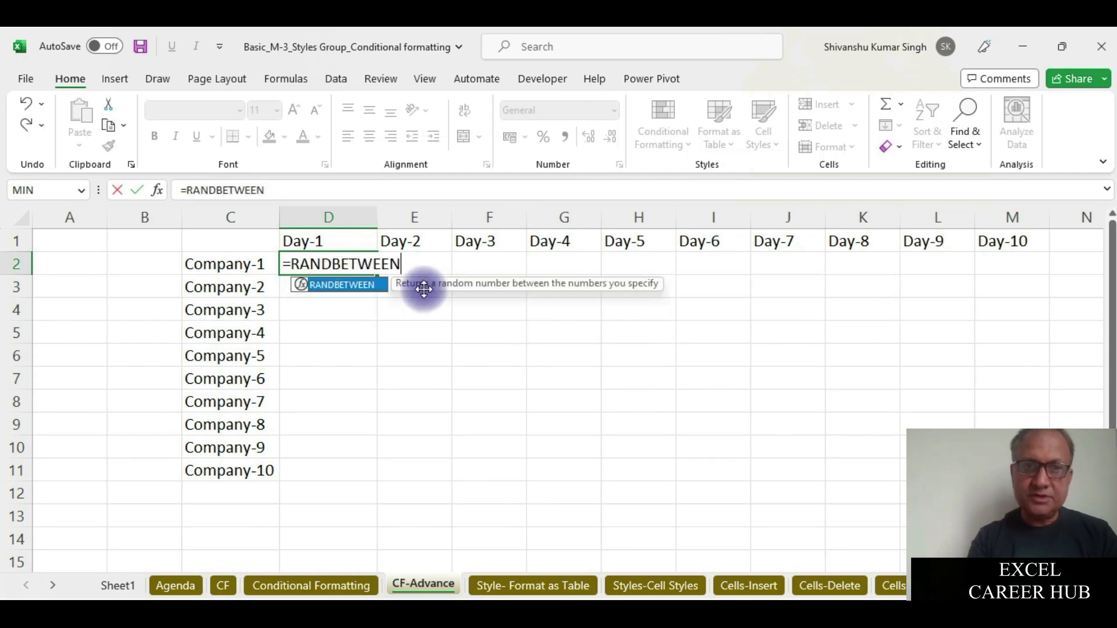
{"action": "key", "text": "BackSpace"}
{"action": "key", "text": "BackSpace"}
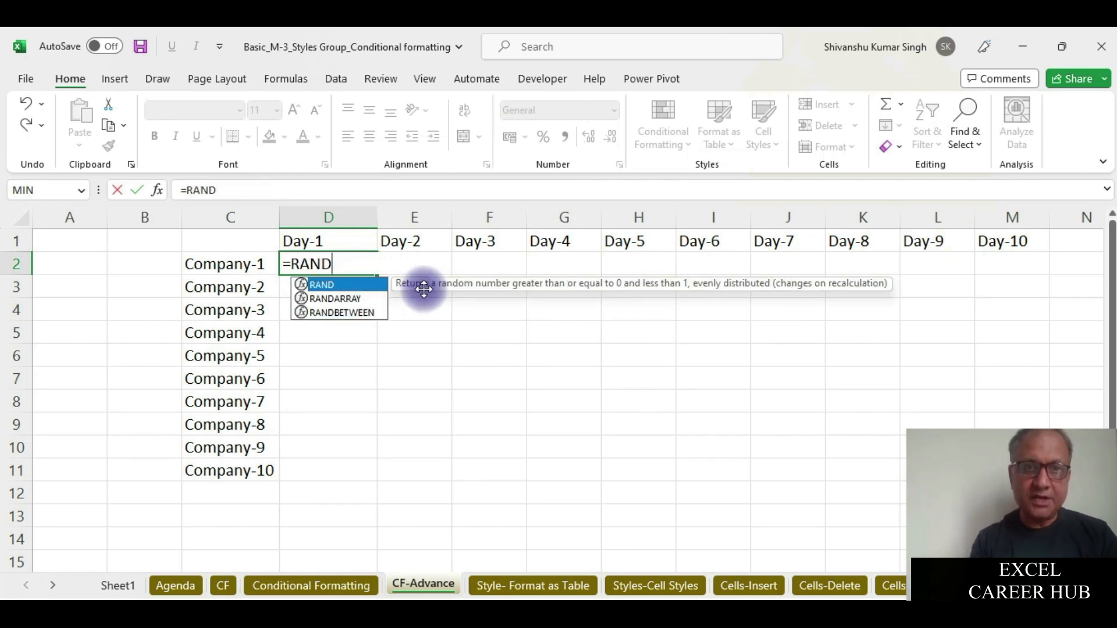
Step: Build a RANDARRAY formula in D2 with 10 rows, 10 columns and a minimum of 999
{"action": "double_click", "coordinate": [347, 298]}
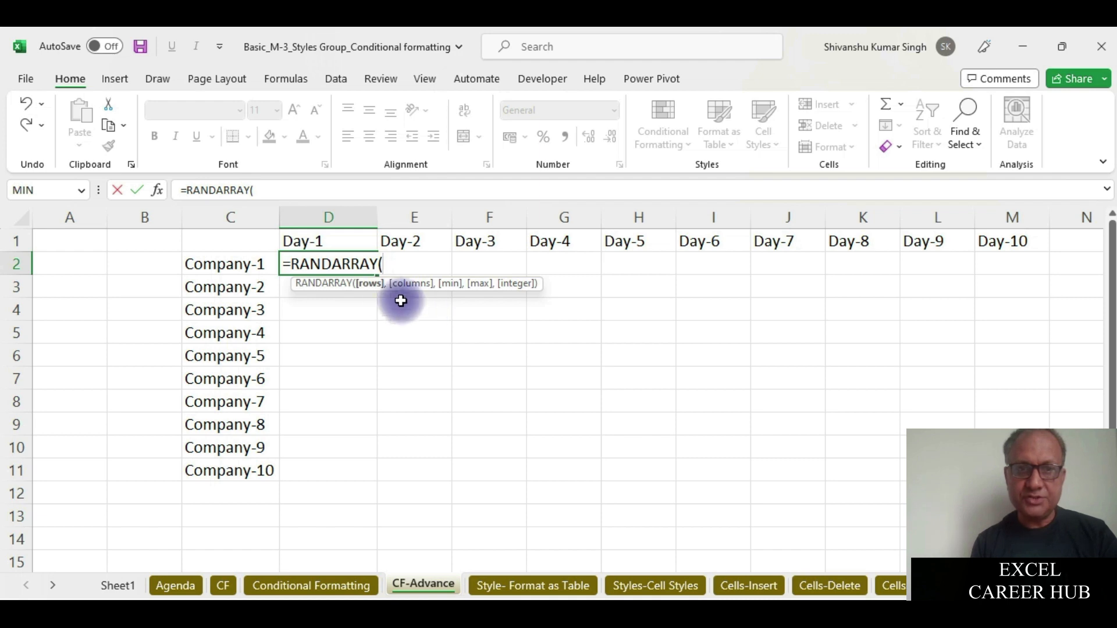
{"action": "type", "text": "10"}
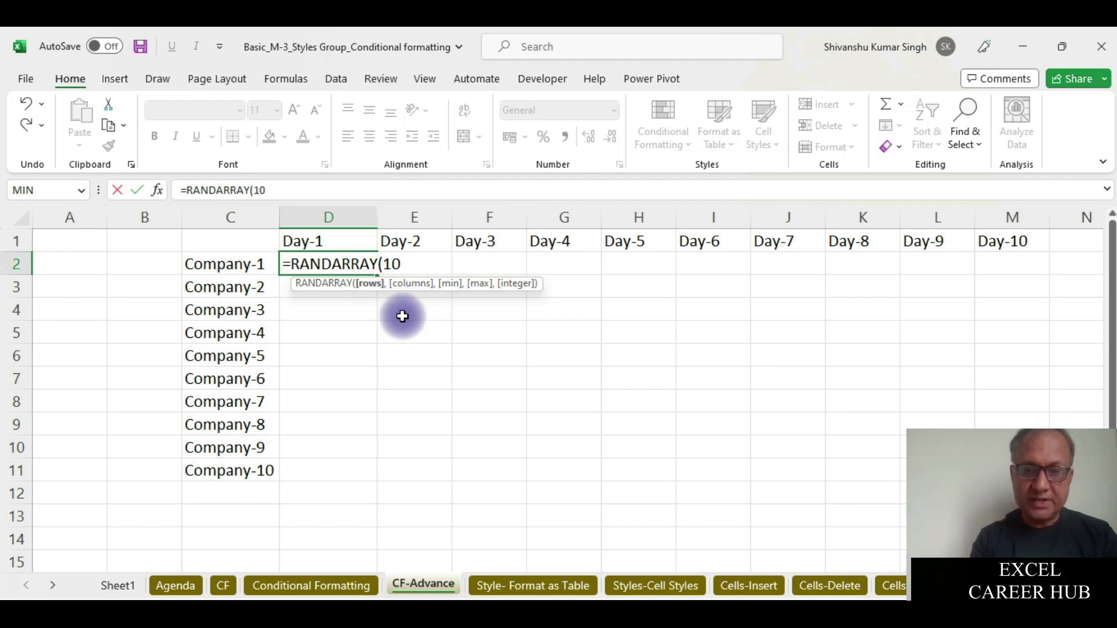
{"action": "type", "text": ",10"}
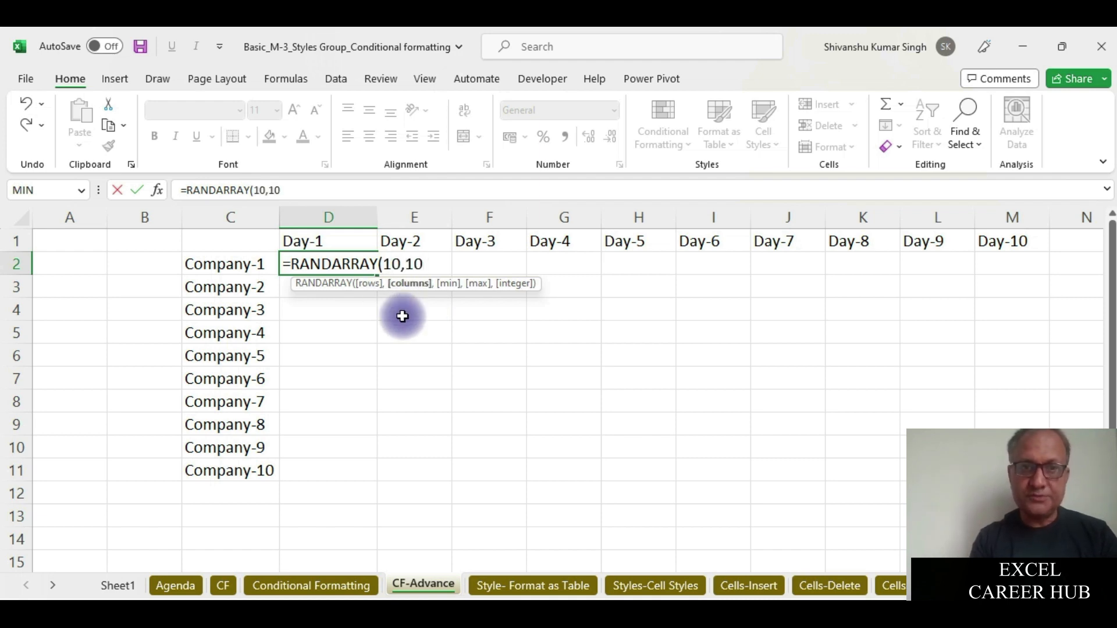
{"action": "type", "text": ","}
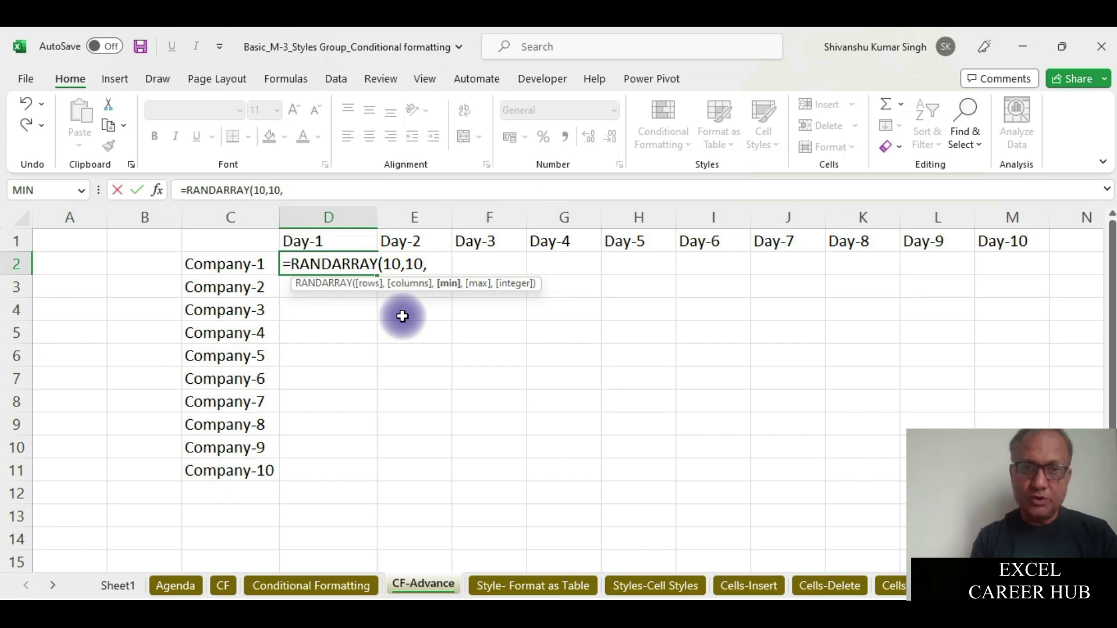
{"action": "type", "text": "999"}
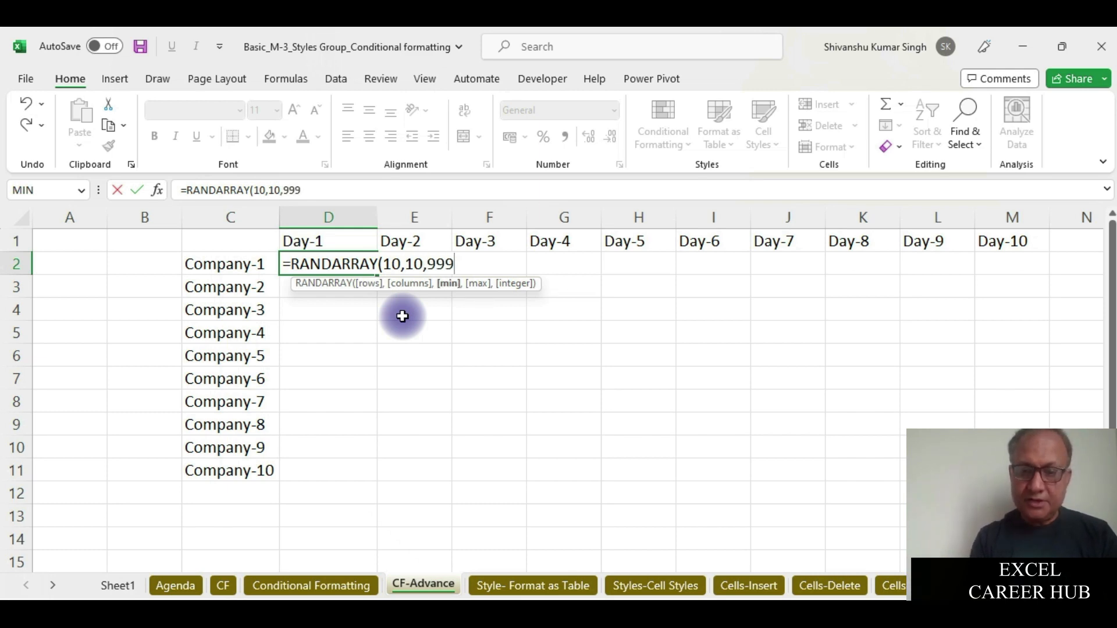
{"action": "type", "text": ","}
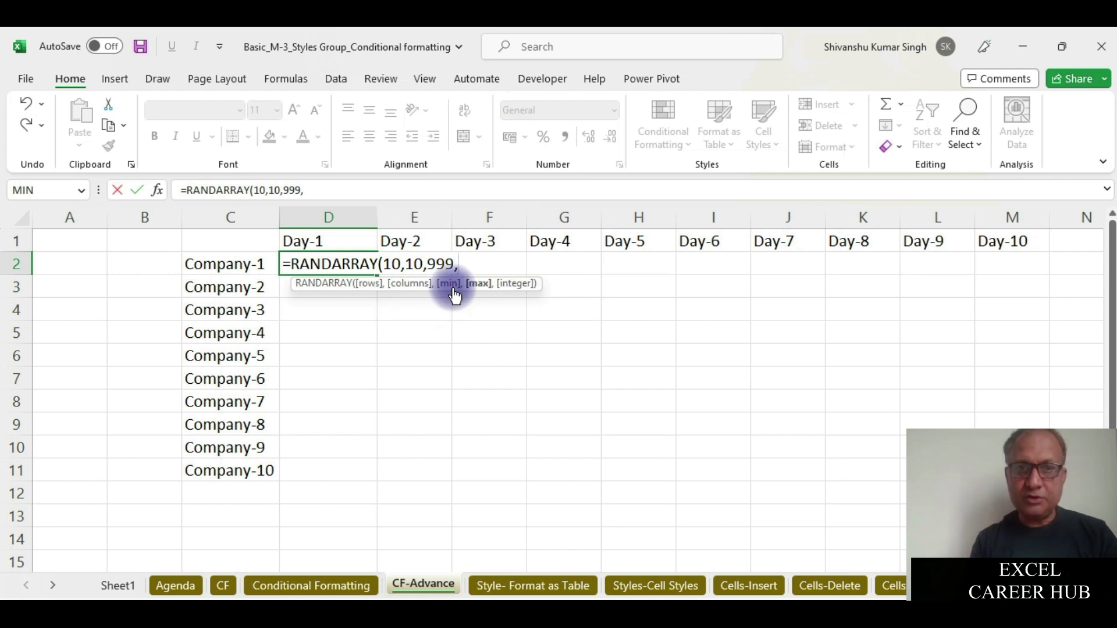
Step: Change the RANDARRAY minimum to 499 and set its maximum to 999
{"action": "left_click", "coordinate": [433, 264]}
{"action": "key", "text": "BackSpace"}
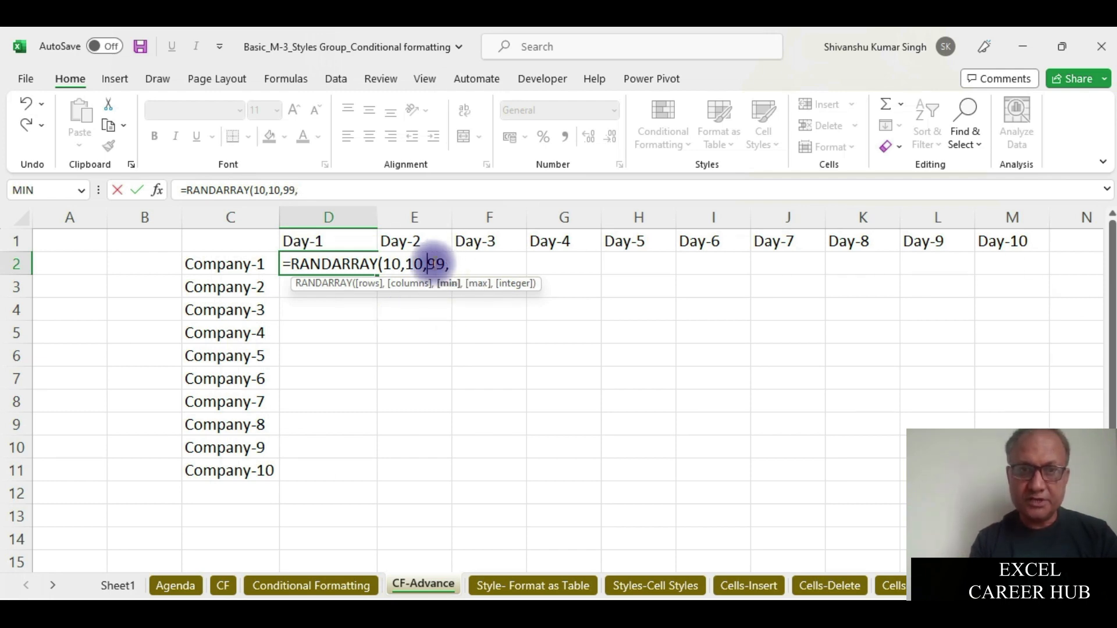
{"action": "type", "text": "4"}
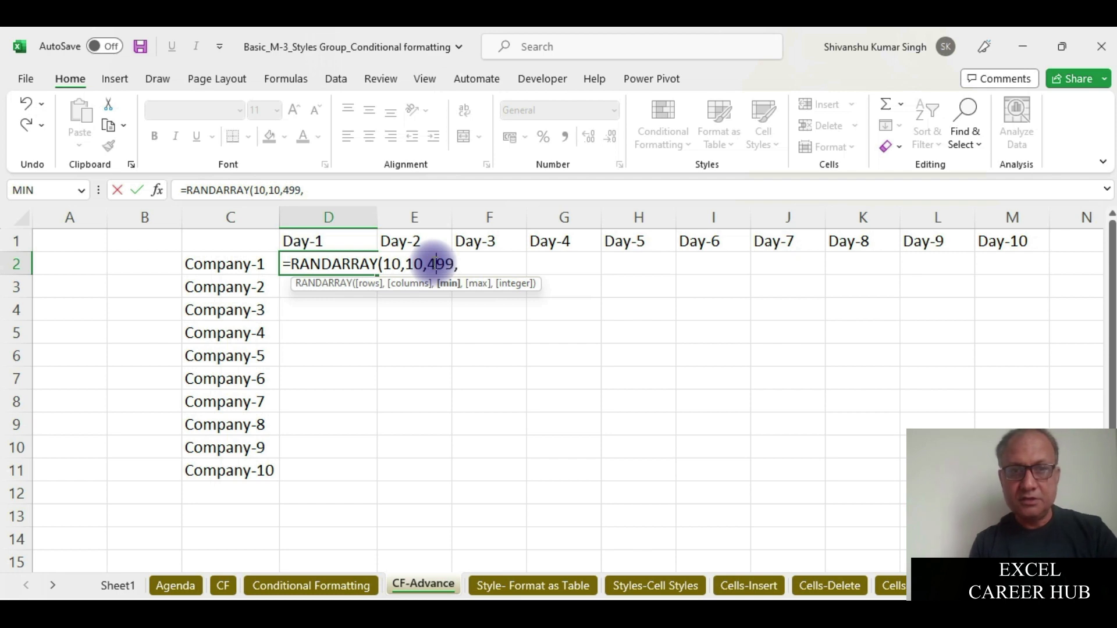
{"action": "left_click", "coordinate": [480, 265]}
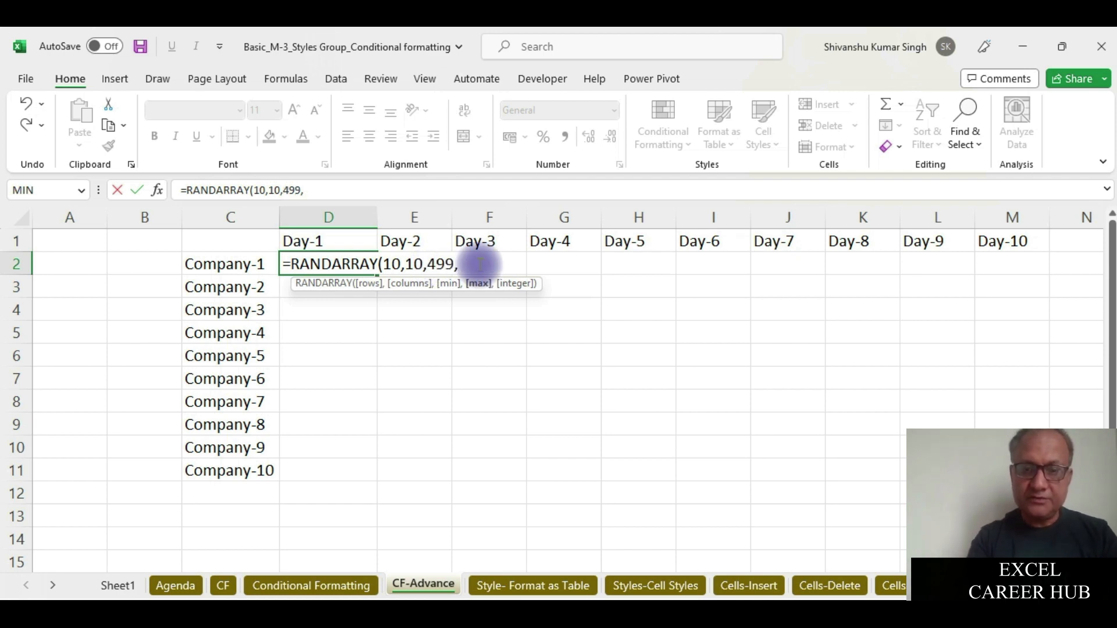
{"action": "type", "text": "999"}
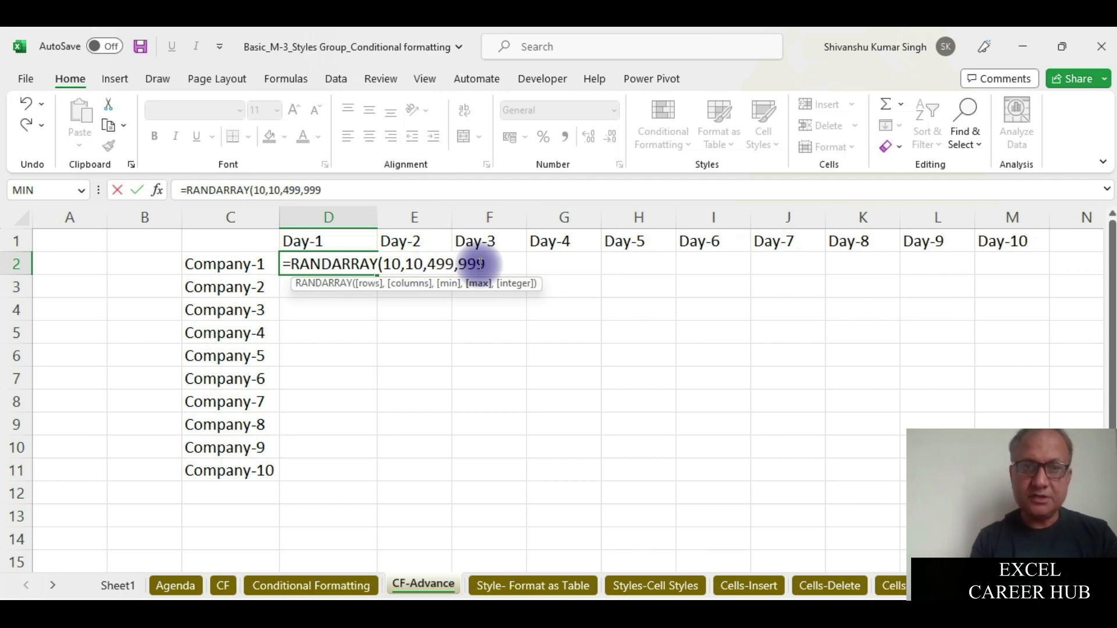
Step: Change the RANDARRAY minimum to 199, set the integer argument to TRUE, and enter the completed formula in D2
{"action": "left_click", "coordinate": [436, 264]}
{"action": "key", "text": "BackSpace"}
{"action": "type", "text": "1"}
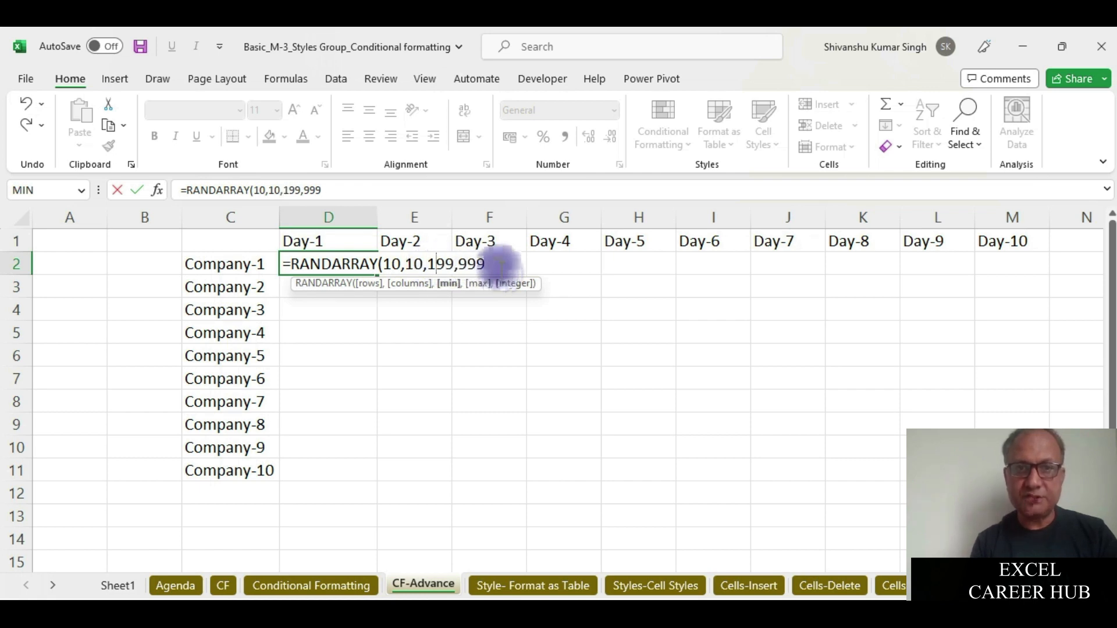
{"action": "left_click", "coordinate": [498, 264]}
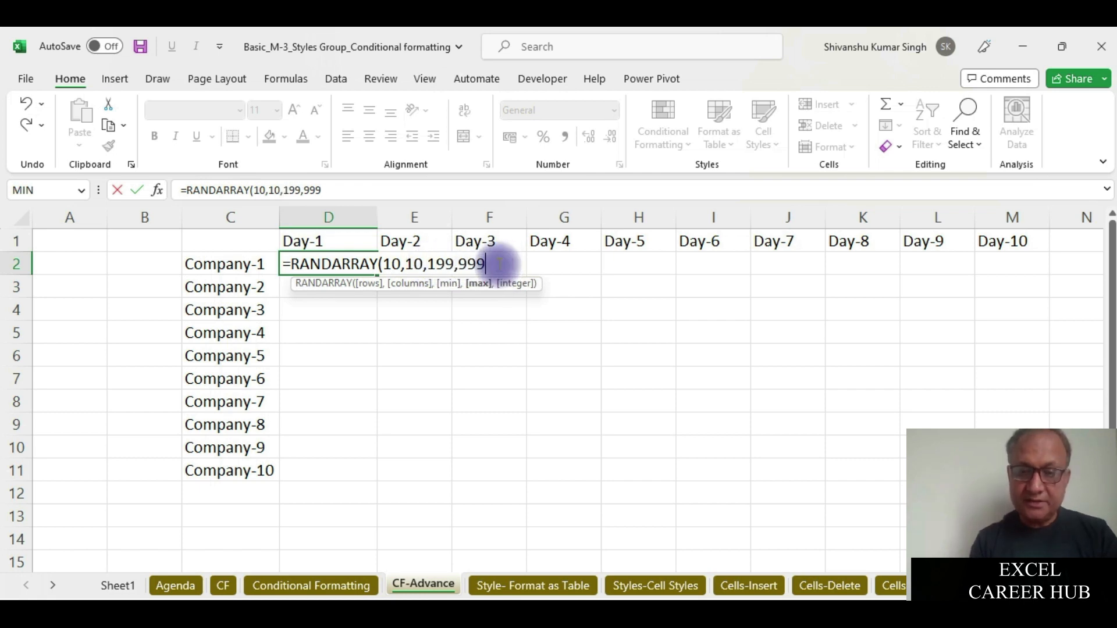
{"action": "type", "text": ","}
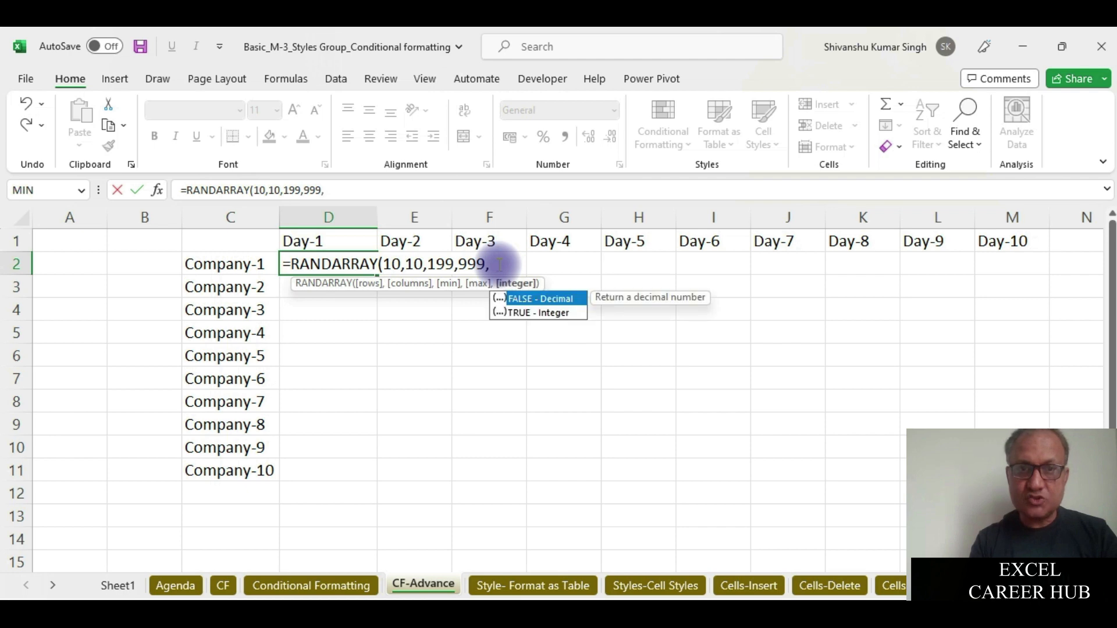
{"action": "left_click", "coordinate": [526, 312]}
{"action": "double_click", "coordinate": [526, 313]}
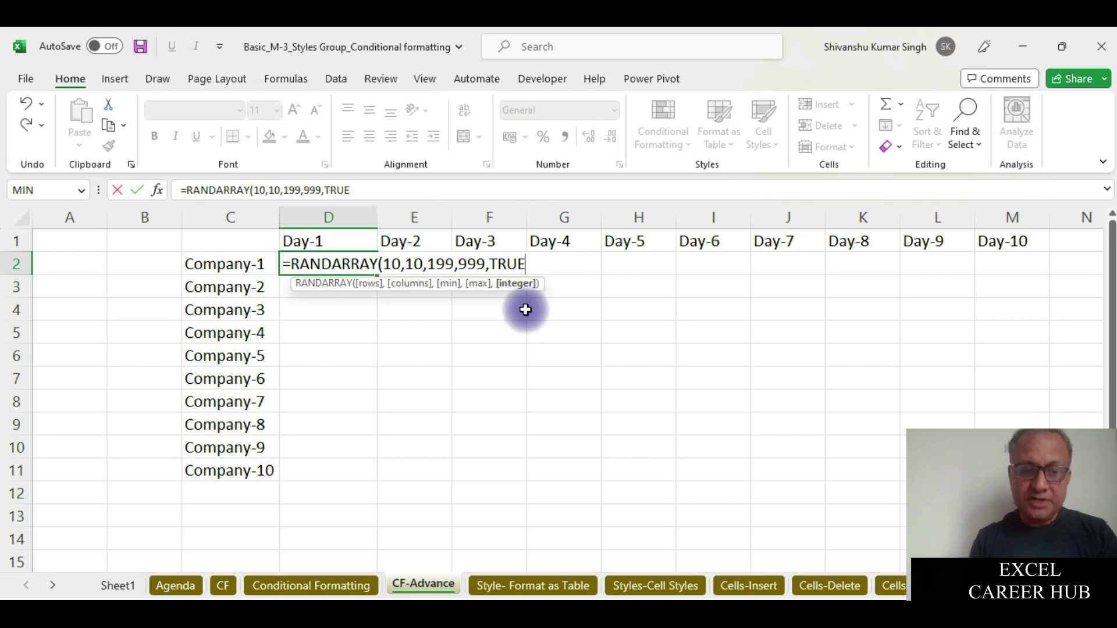
{"action": "type", "text": ")"}
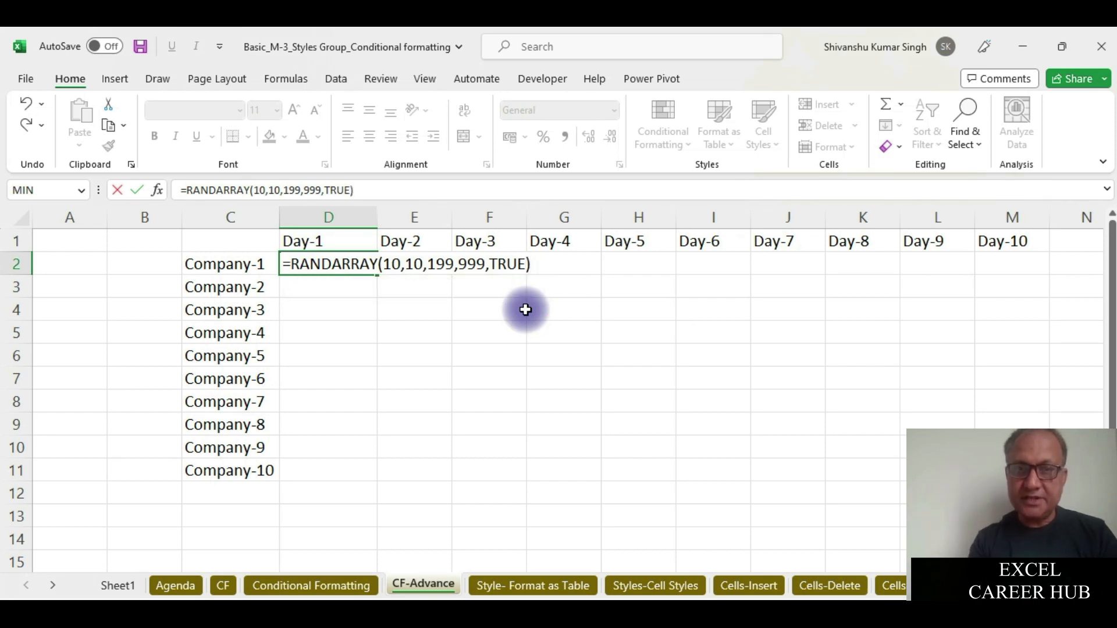
{"action": "key", "text": "Return"}
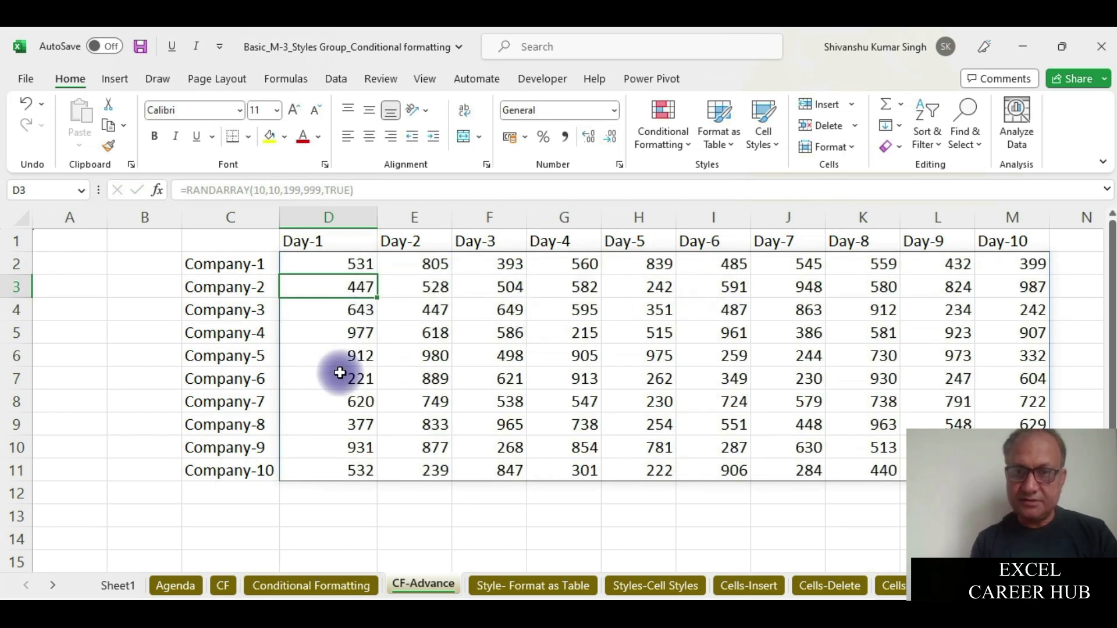
Step: Copy the random numbers in D2:M11 and paste them over themselves as values only
{"action": "left_click", "coordinate": [314, 257]}
{"action": "left_click_drag", "start_coordinate": [316, 257], "coordinate": [1013, 470]}
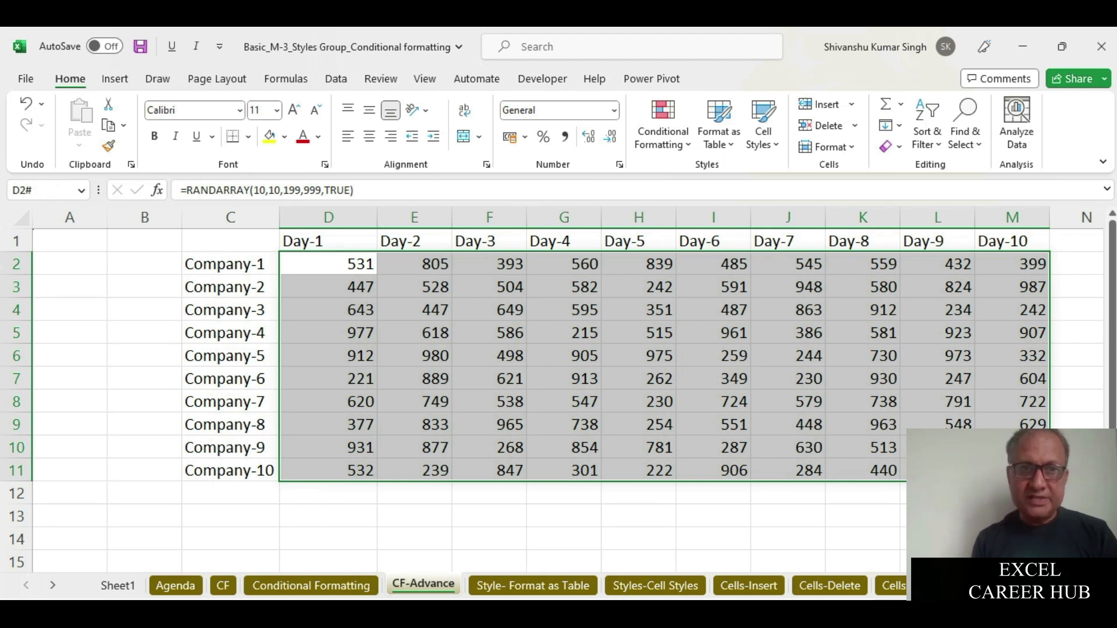
{"action": "key", "text": "ctrl+c"}
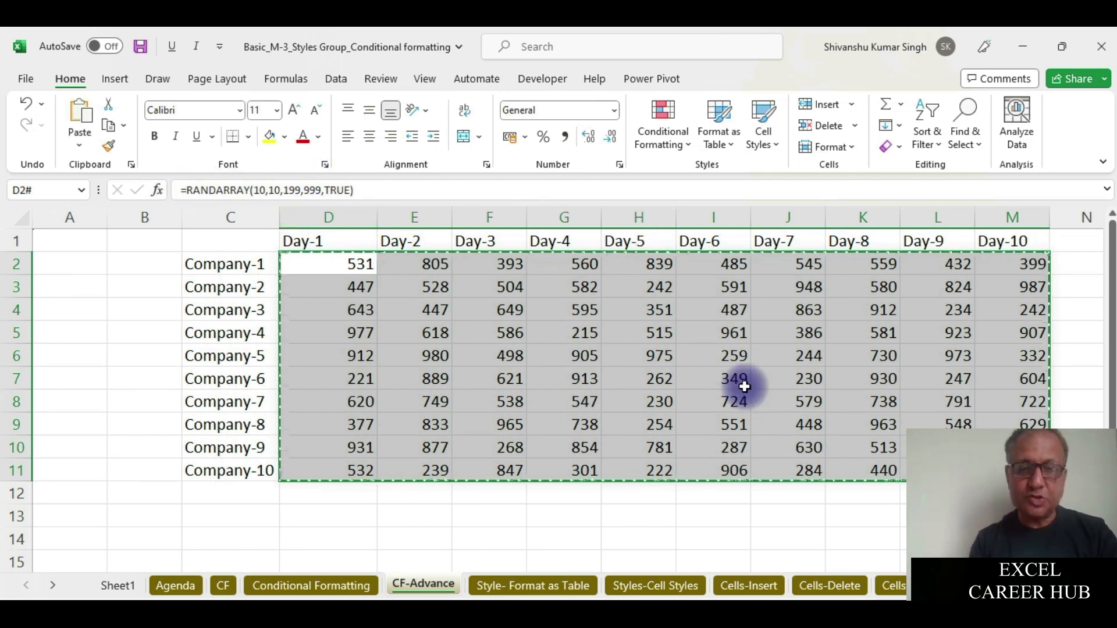
{"action": "key", "text": "ctrl+alt+v"}
{"action": "key", "text": "v"}
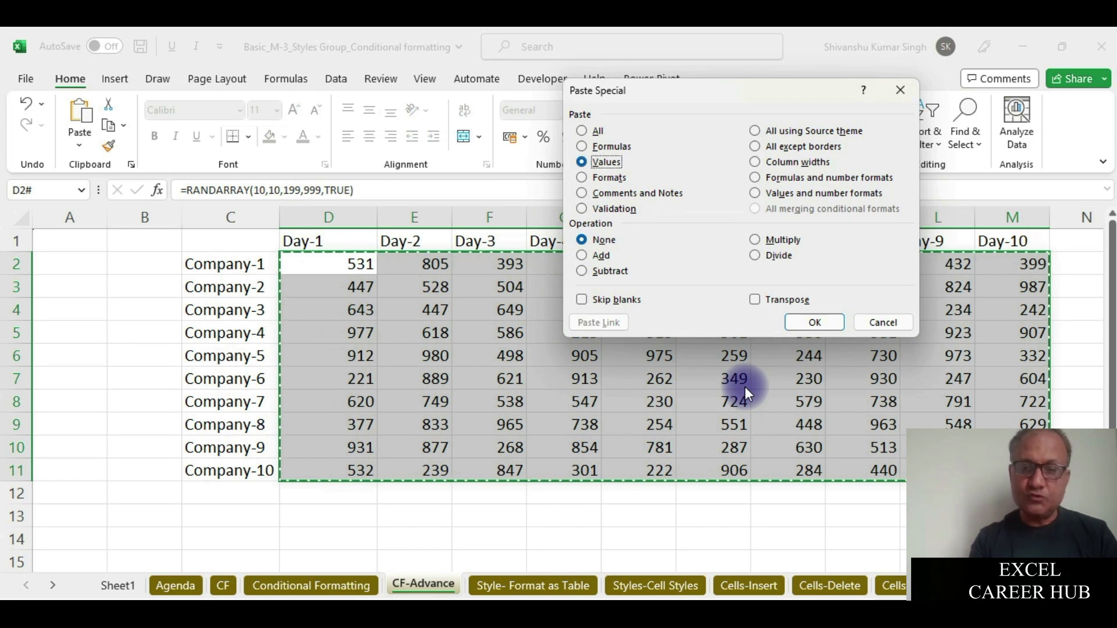
{"action": "key", "text": "Return"}
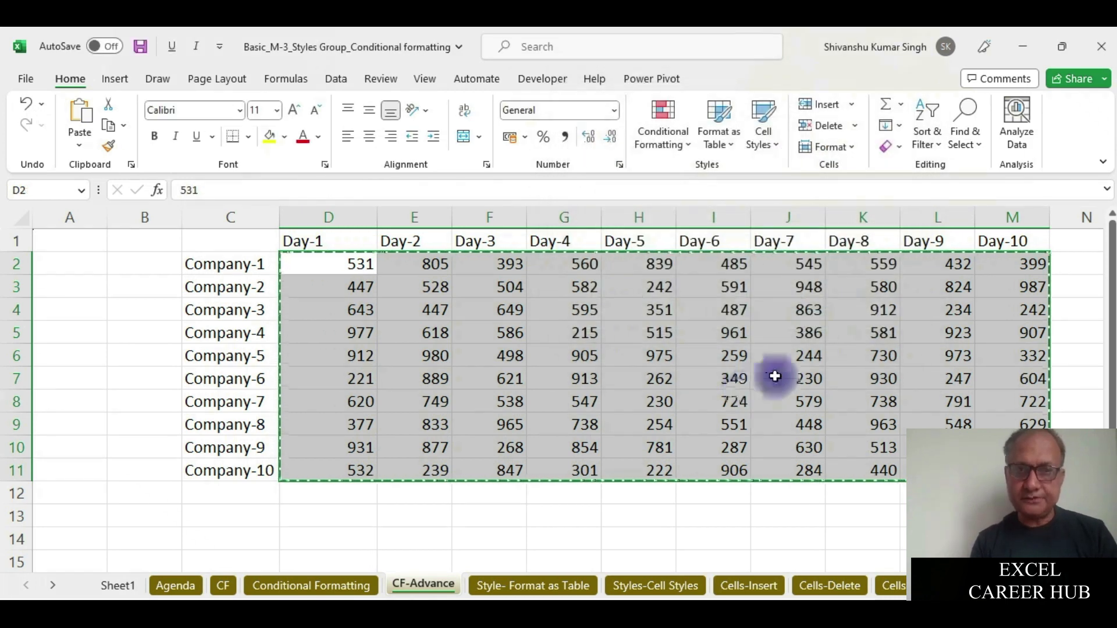
{"action": "left_click", "coordinate": [336, 264]}
{"action": "mouse_move", "coordinate": [335, 263]}
{"action": "left_mouse_down"}
{"action": "mouse_move", "coordinate": [1052, 392]}
{"action": "mouse_move", "coordinate": [1024, 470]}
{"action": "left_mouse_up"}
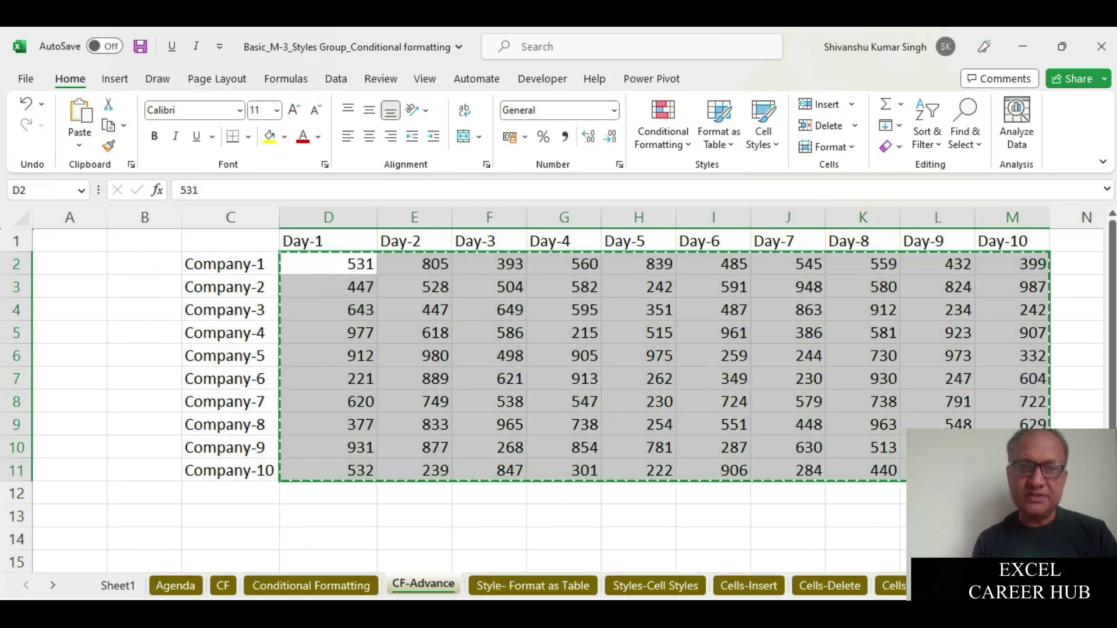
{"action": "left_click_drag", "start_coordinate": [314, 257], "coordinate": [739, 264]}
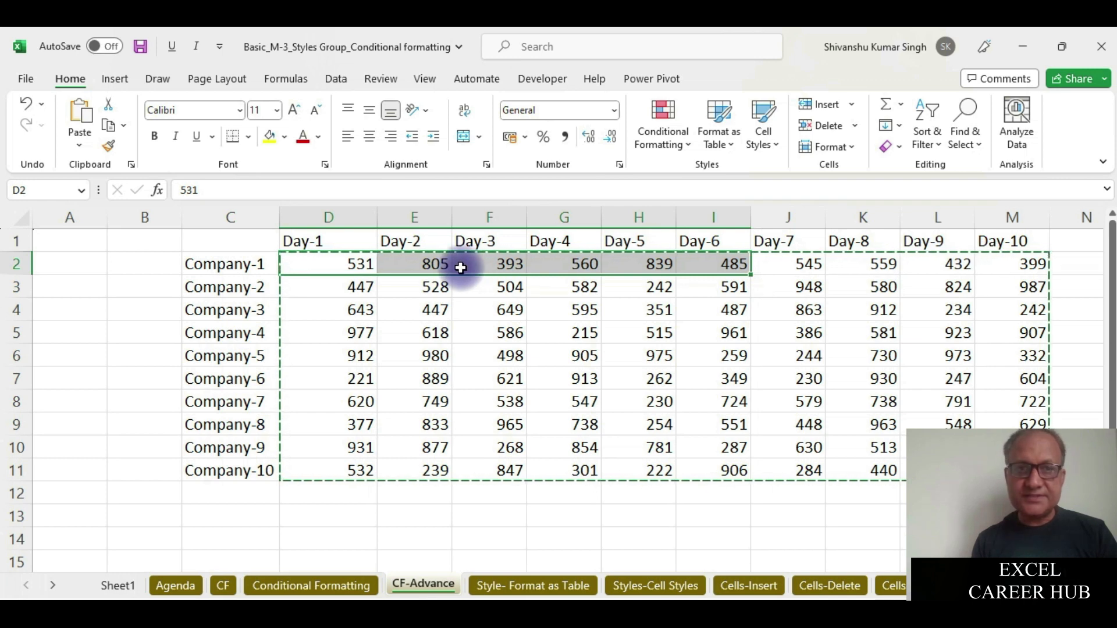
Step: Start a new conditional formatting rule for D2:M11 that uses a formula to determine which cells to format
{"action": "left_click_drag", "start_coordinate": [342, 263], "coordinate": [1003, 471]}
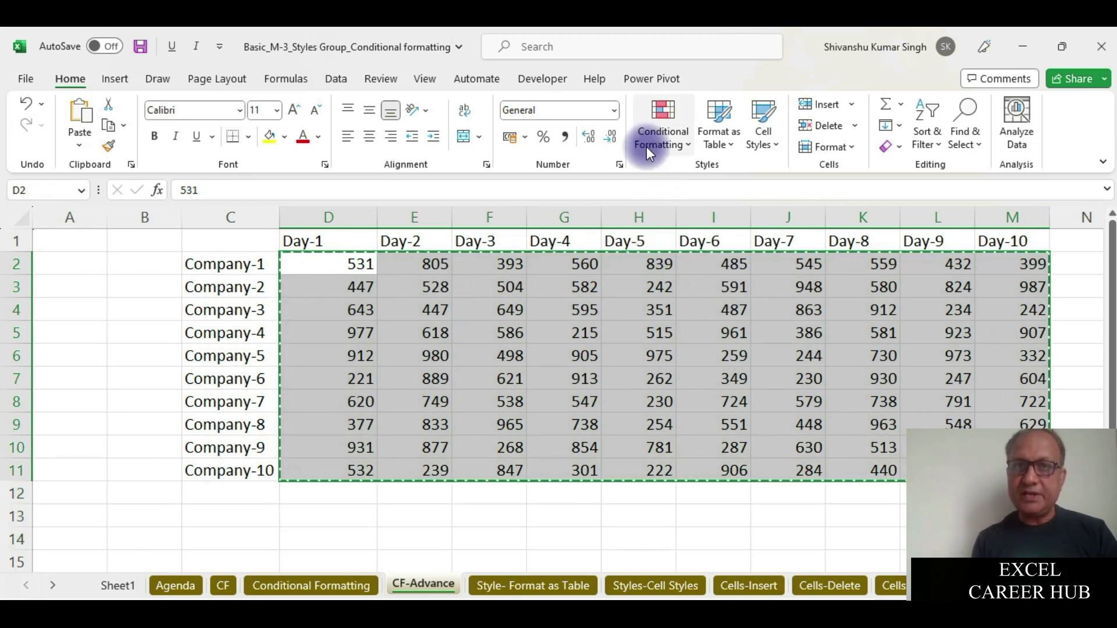
{"action": "left_click", "coordinate": [686, 135]}
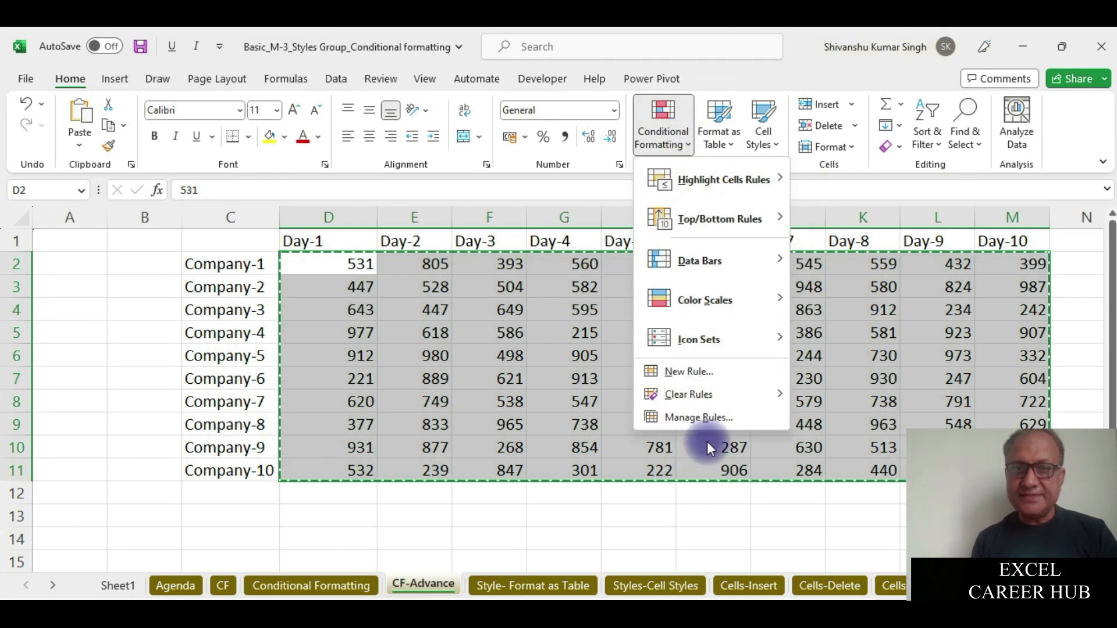
{"action": "left_click", "coordinate": [686, 370]}
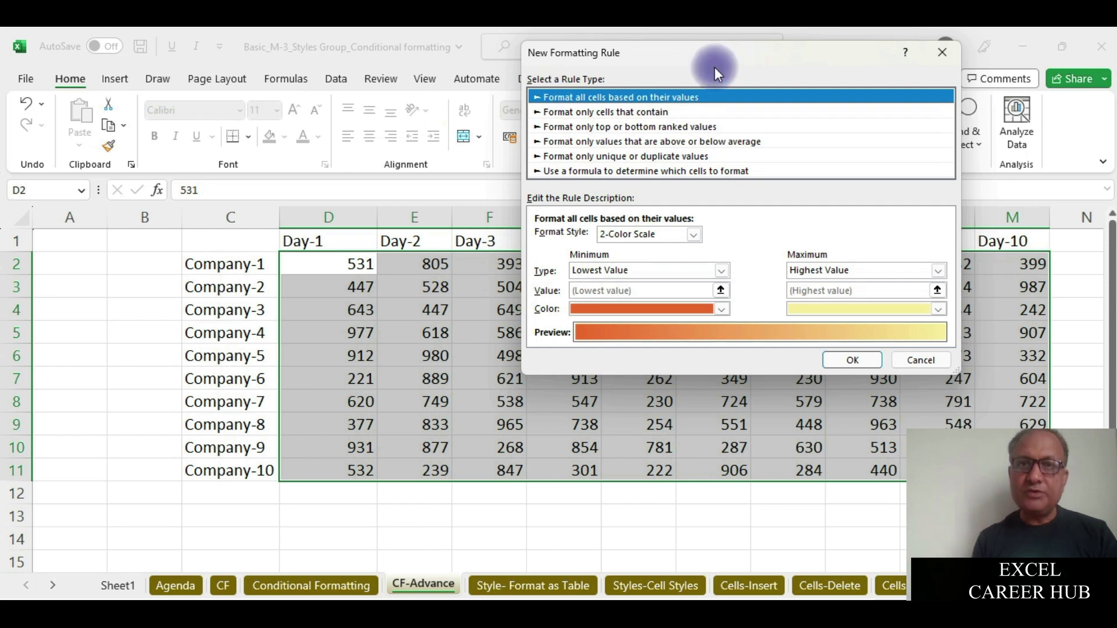
{"action": "left_click_drag", "start_coordinate": [692, 55], "coordinate": [408, 95]}
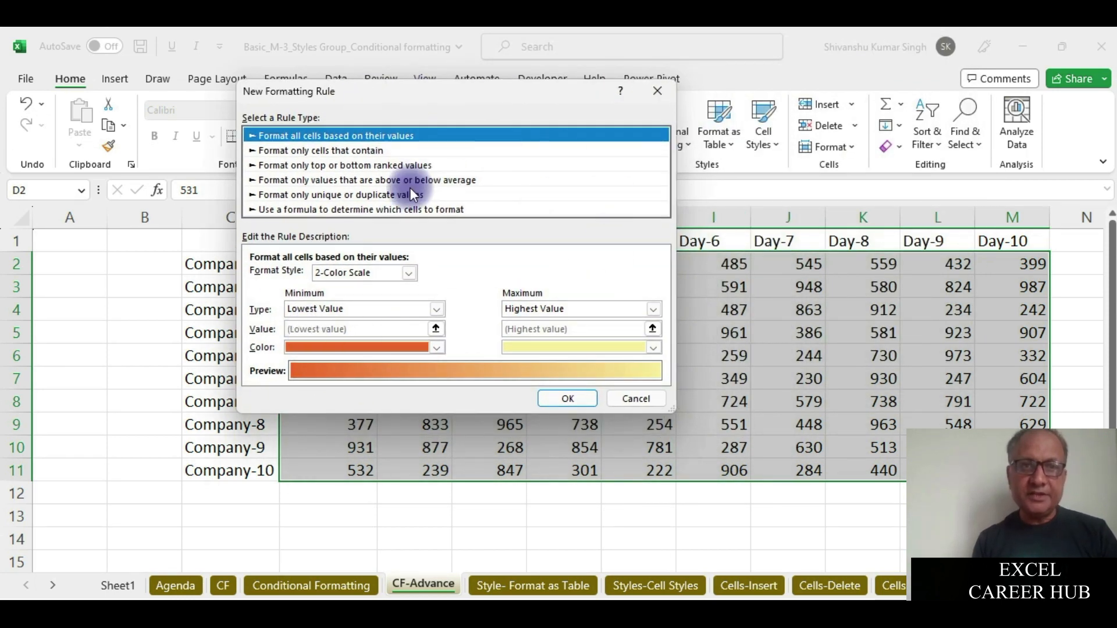
{"action": "left_click", "coordinate": [294, 211]}
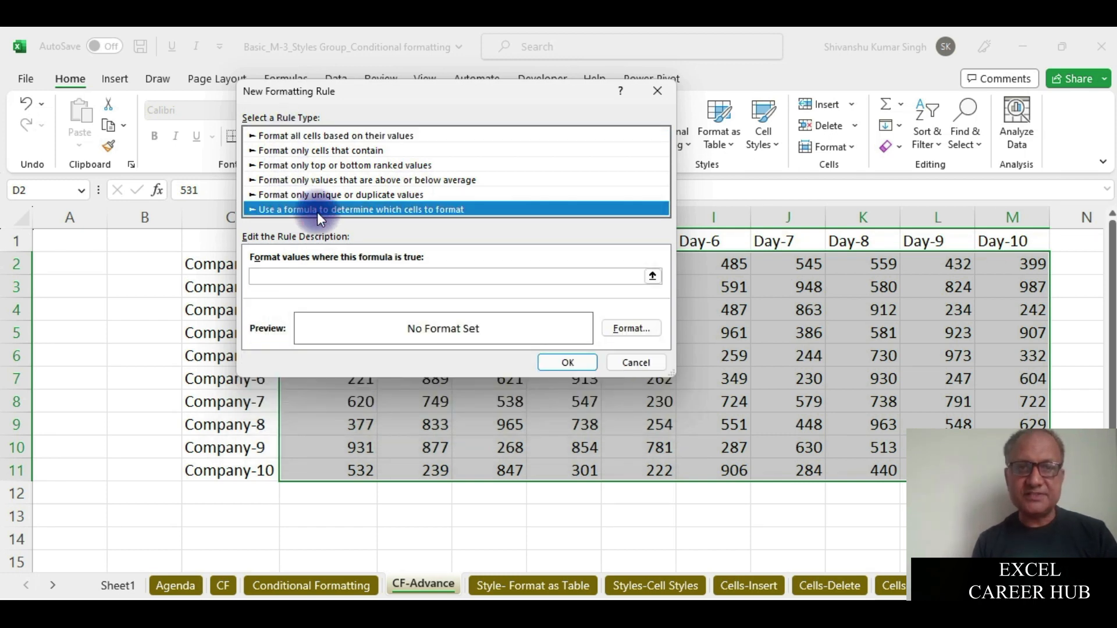
Step: Enter the rule formula =$D$2=Max($D$2:$M$2), picking D2 and the Company-1 row range D2:M2 from the sheet
{"action": "left_click_drag", "start_coordinate": [377, 103], "coordinate": [572, 59]}
{"action": "left_click", "coordinate": [461, 234]}
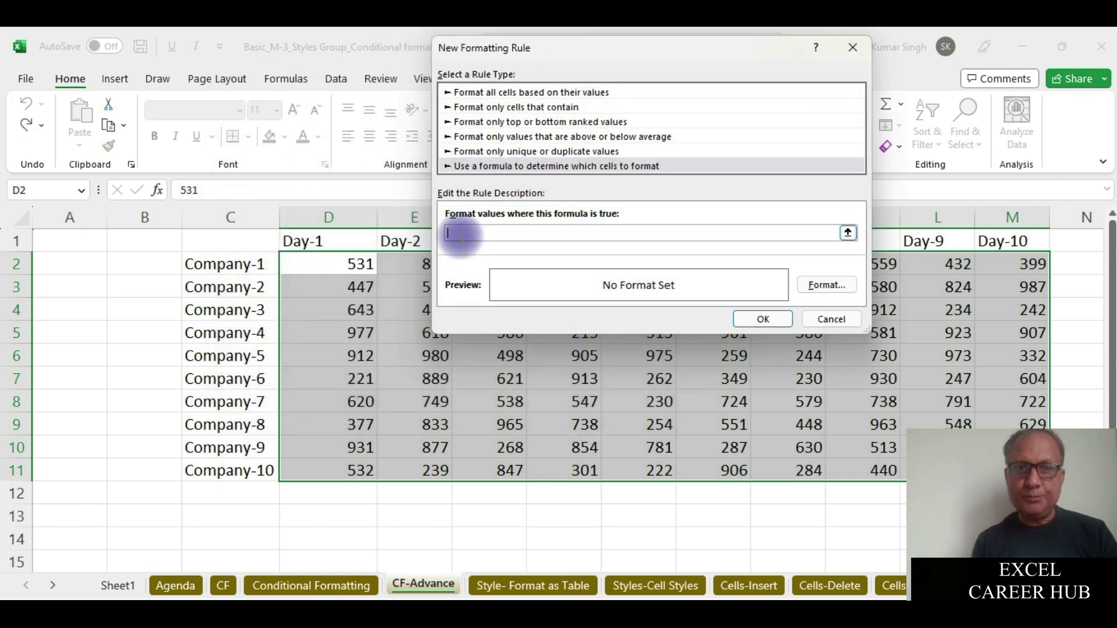
{"action": "type", "text": "="}
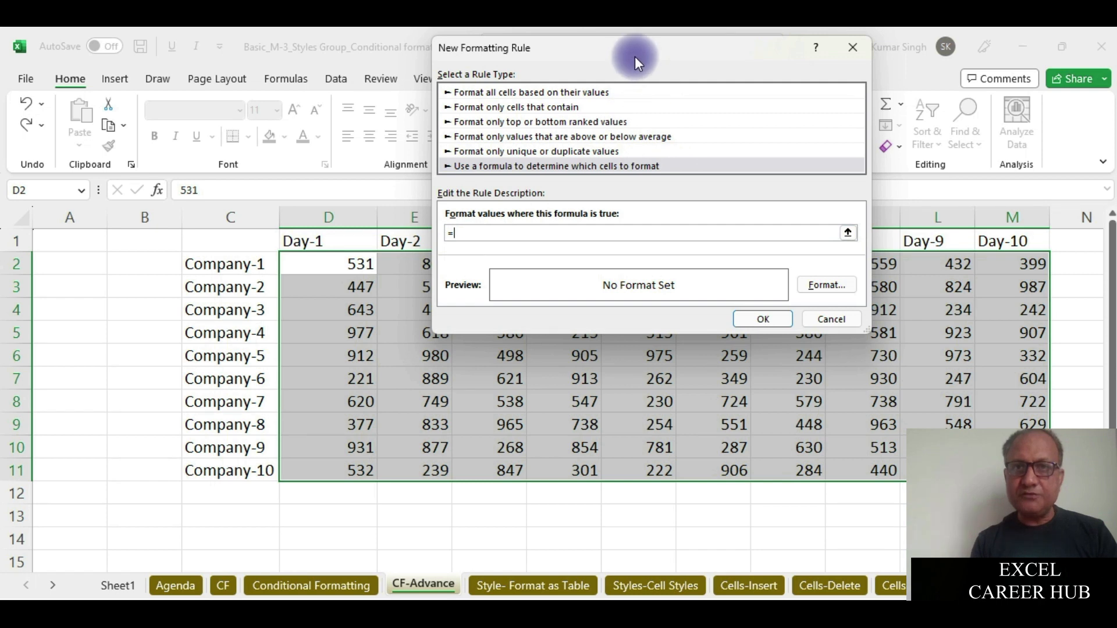
{"action": "left_click_drag", "start_coordinate": [640, 50], "coordinate": [850, 42]}
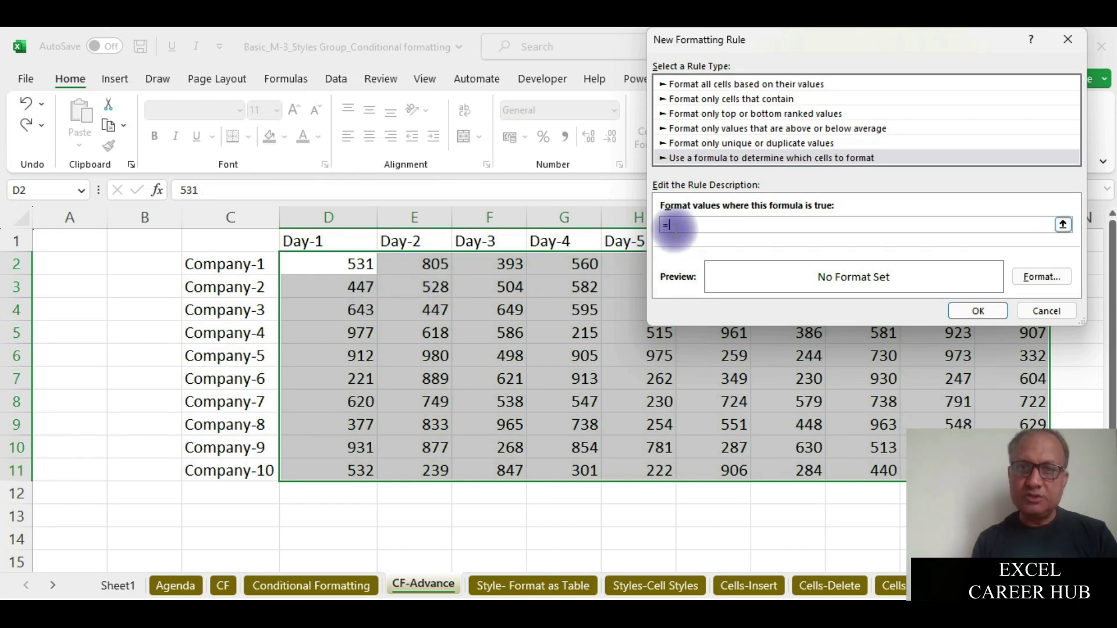
{"action": "left_click", "coordinate": [309, 265]}
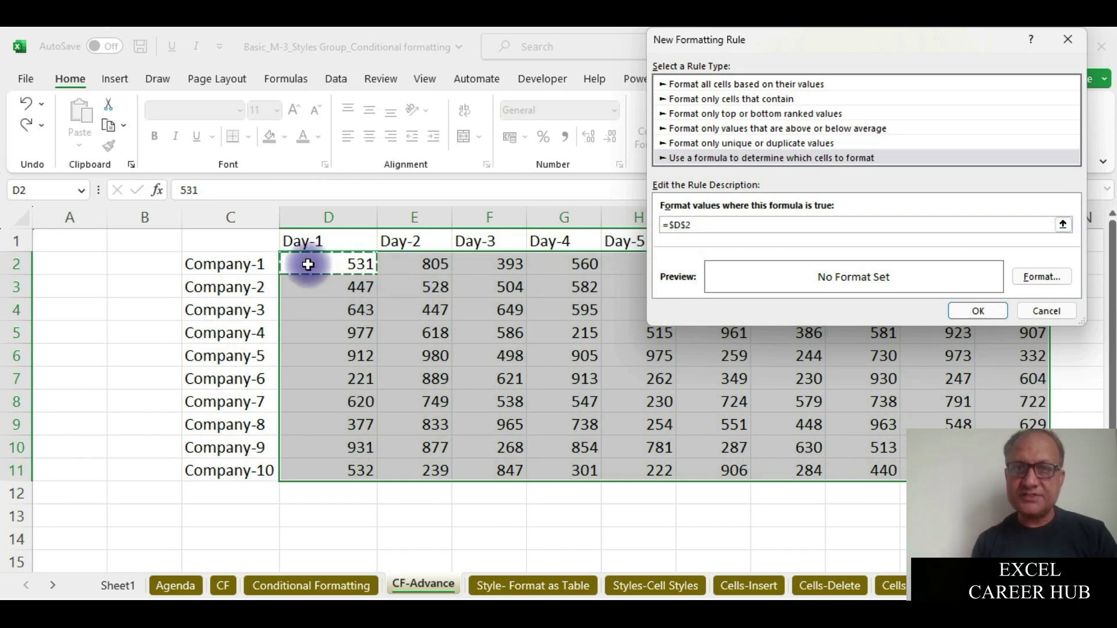
{"action": "type", "text": "=Max("}
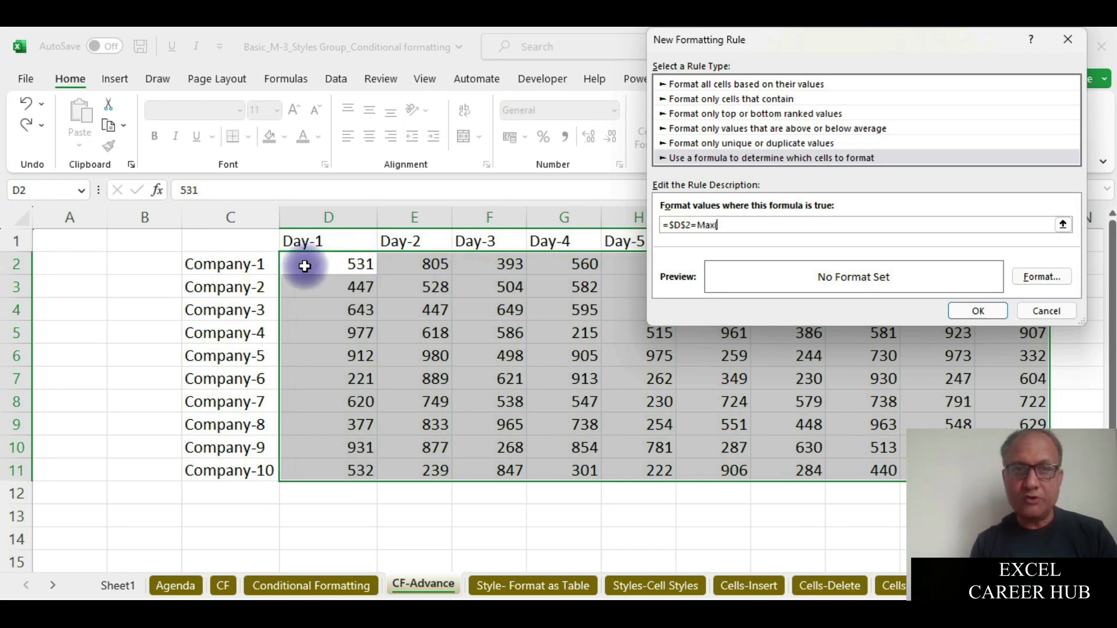
{"action": "left_click_drag", "start_coordinate": [306, 265], "coordinate": [1002, 264]}
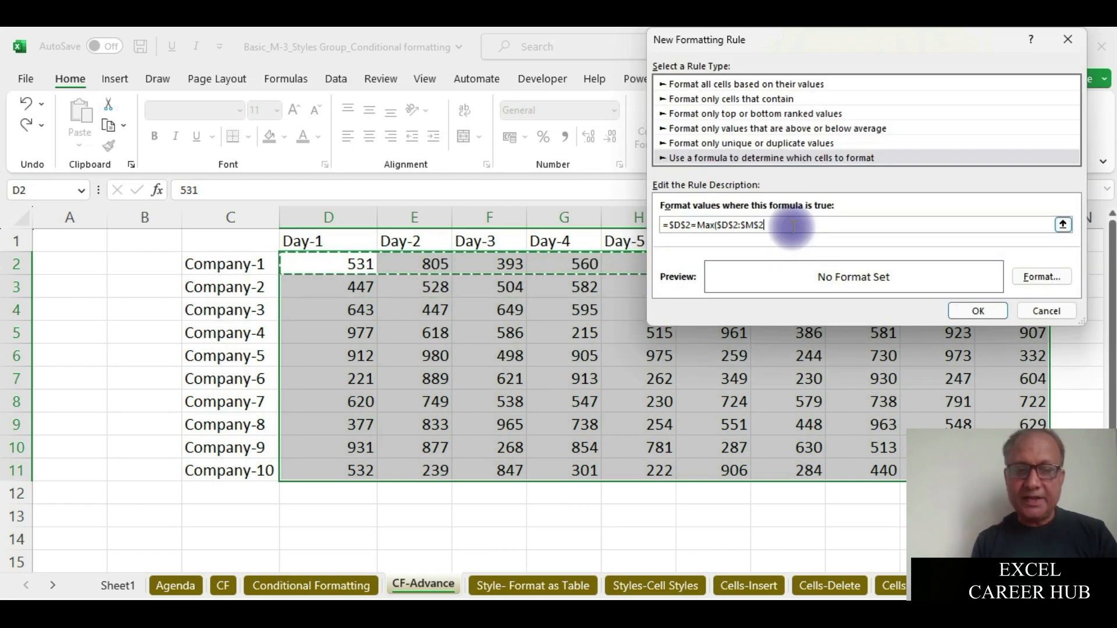
{"action": "type", "text": ")"}
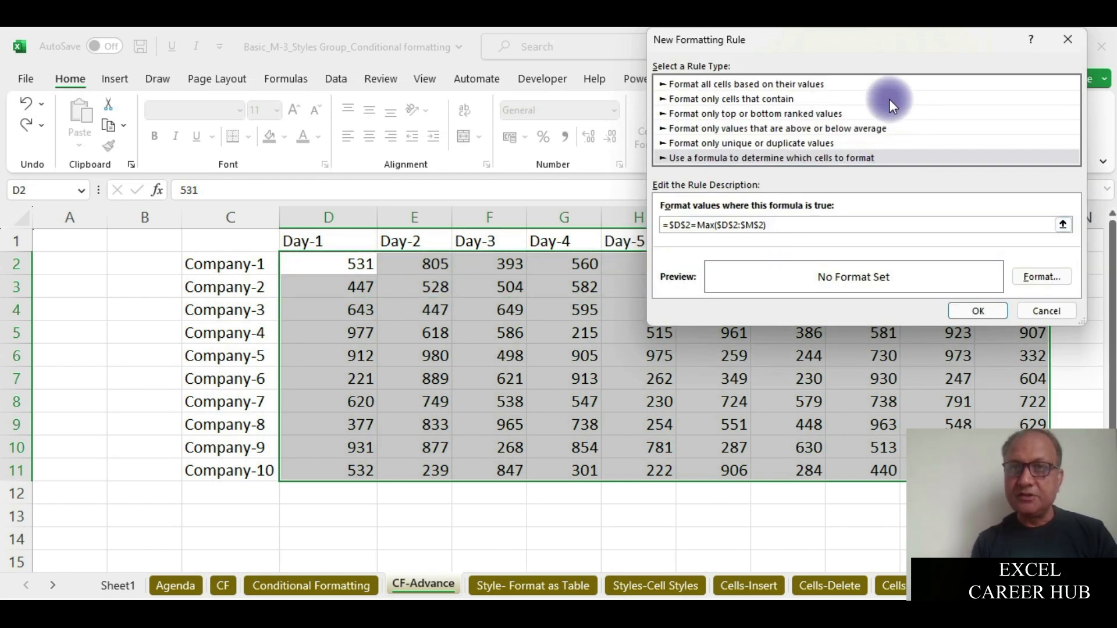
{"action": "left_click_drag", "start_coordinate": [850, 40], "coordinate": [418, 82]}
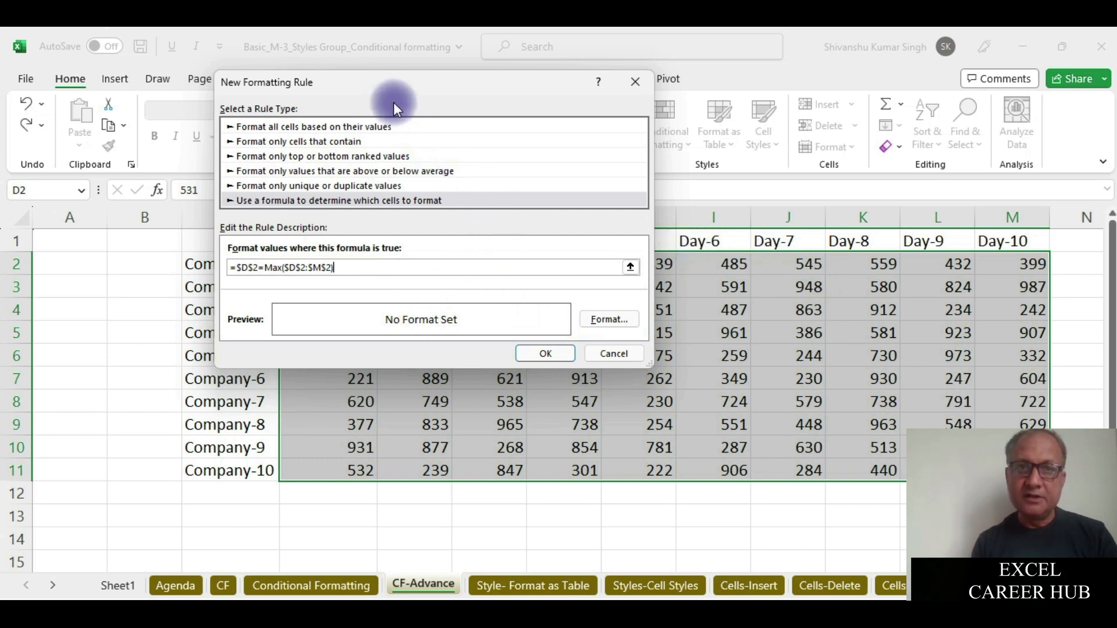
{"action": "left_click_drag", "start_coordinate": [485, 82], "coordinate": [855, 36]}
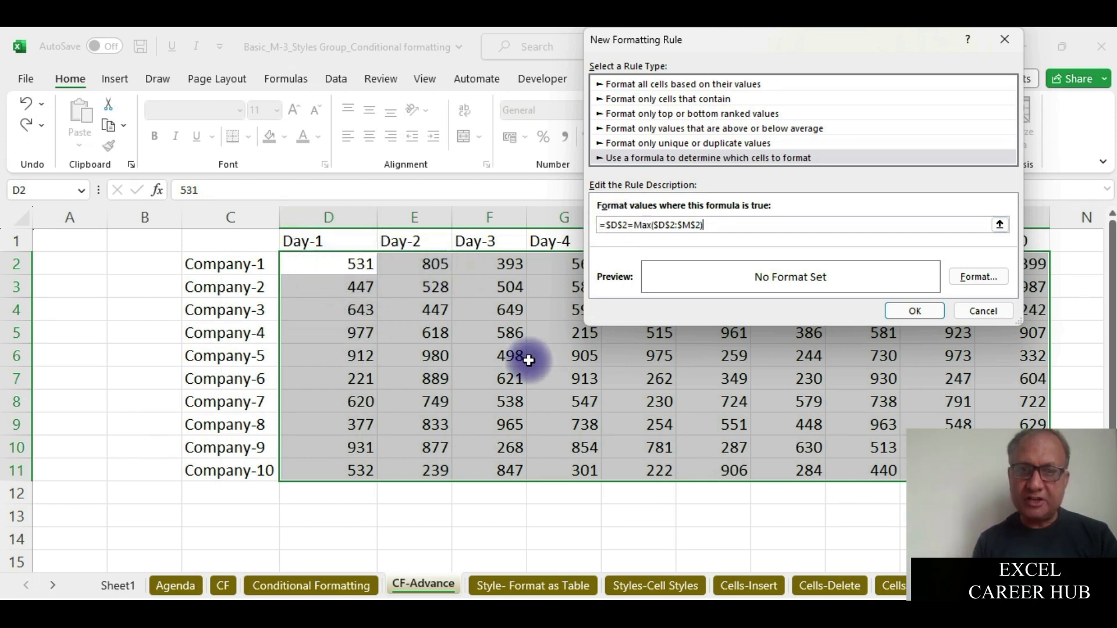
Step: Make D2 fully relative and unlock the rows of the Max range so the rule formula reads =D2=Max($D2:$M2)
{"action": "left_click", "coordinate": [611, 224]}
{"action": "key", "text": "BackSpace"}
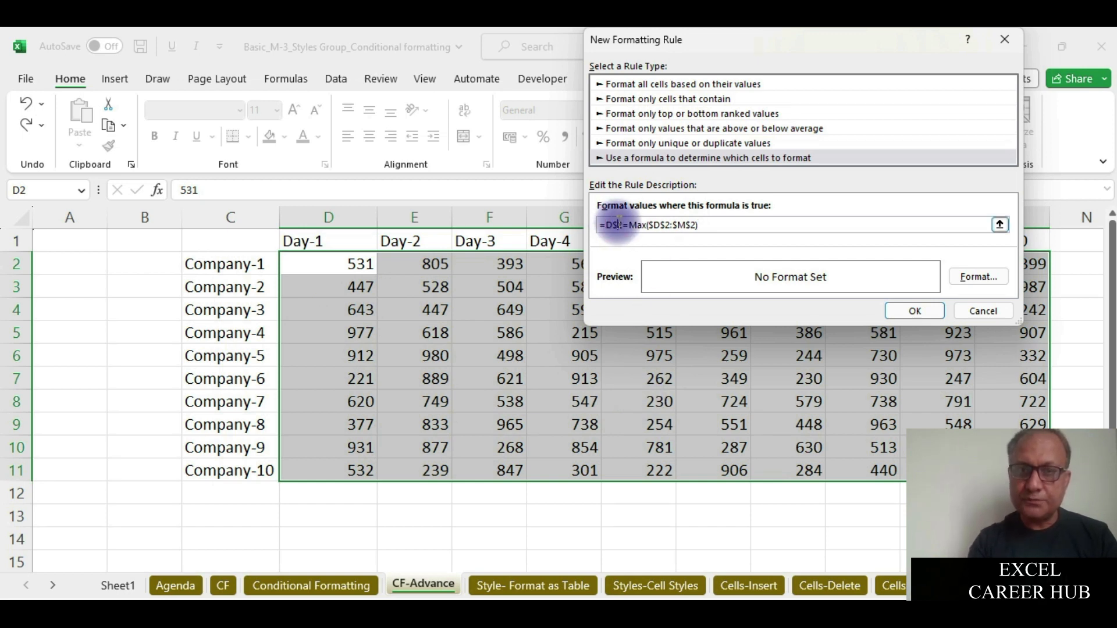
{"action": "key", "text": "BackSpace"}
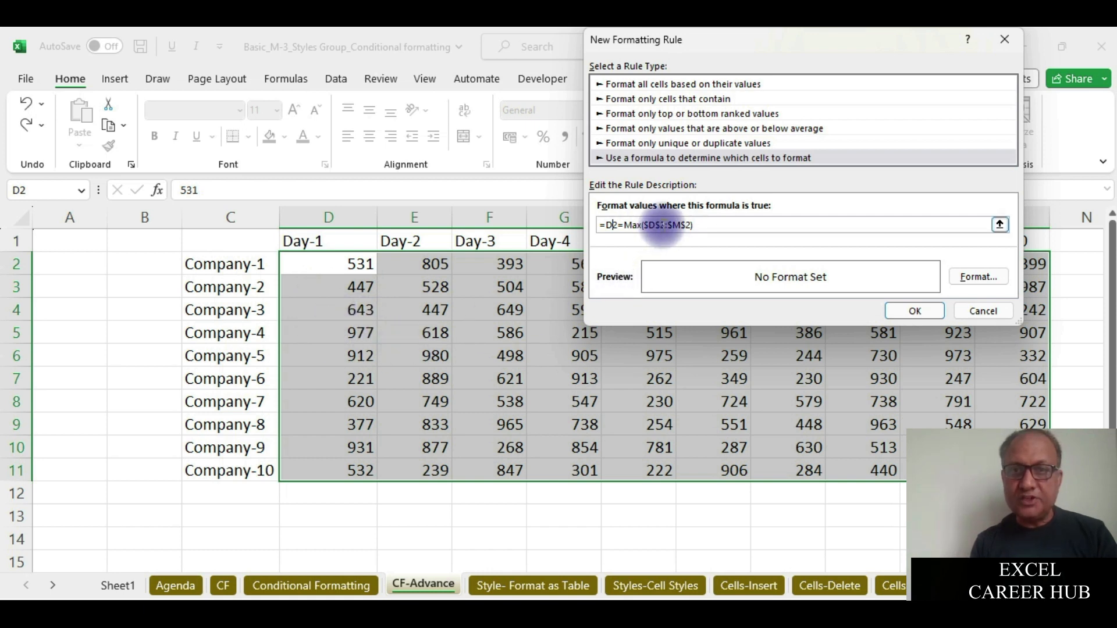
{"action": "left_click", "coordinate": [661, 225]}
{"action": "key", "text": "BackSpace"}
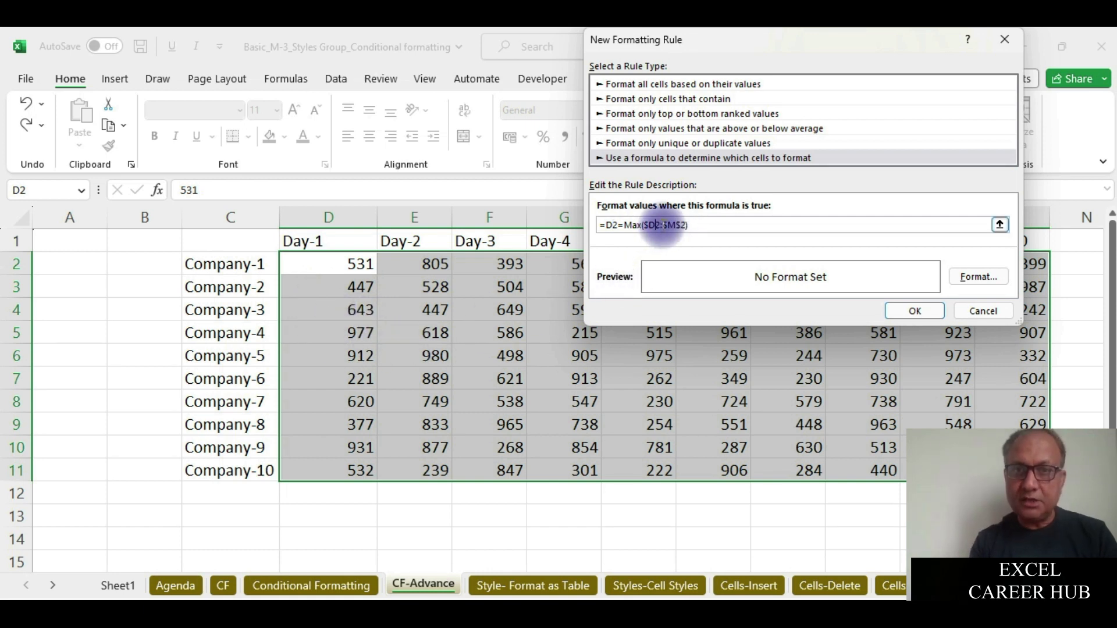
{"action": "left_click", "coordinate": [682, 224]}
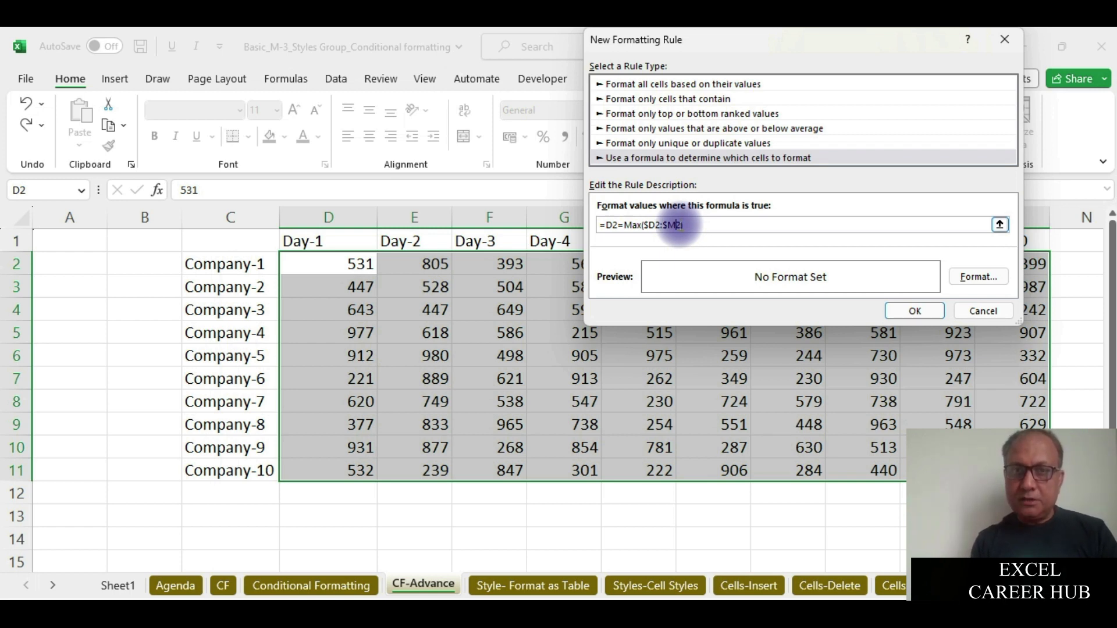
{"action": "left_click", "coordinate": [658, 224]}
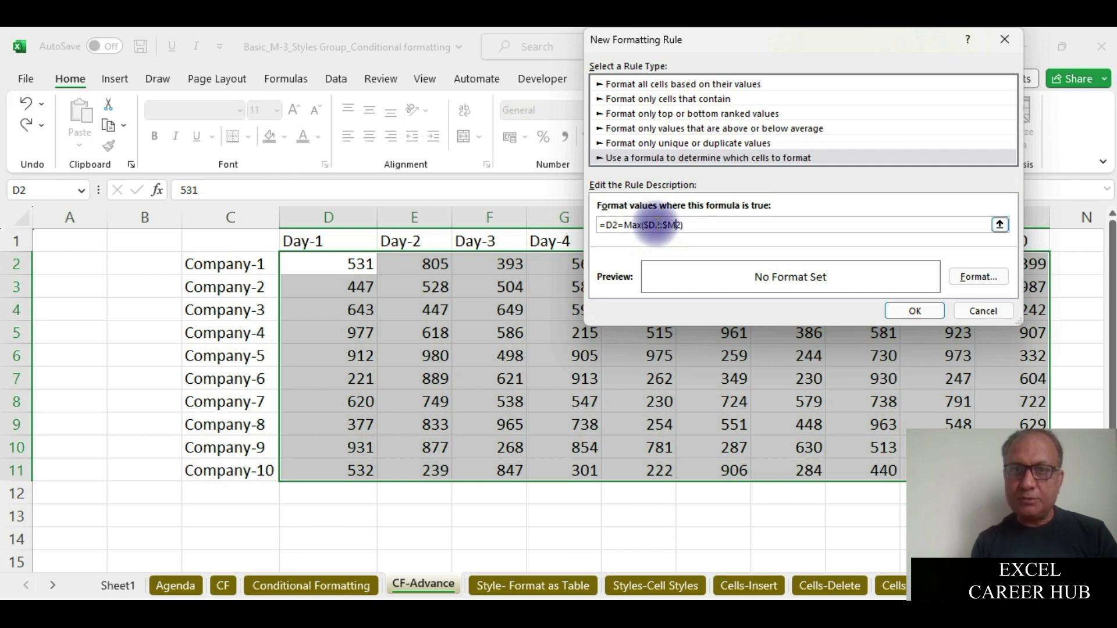
{"action": "left_click", "coordinate": [675, 225]}
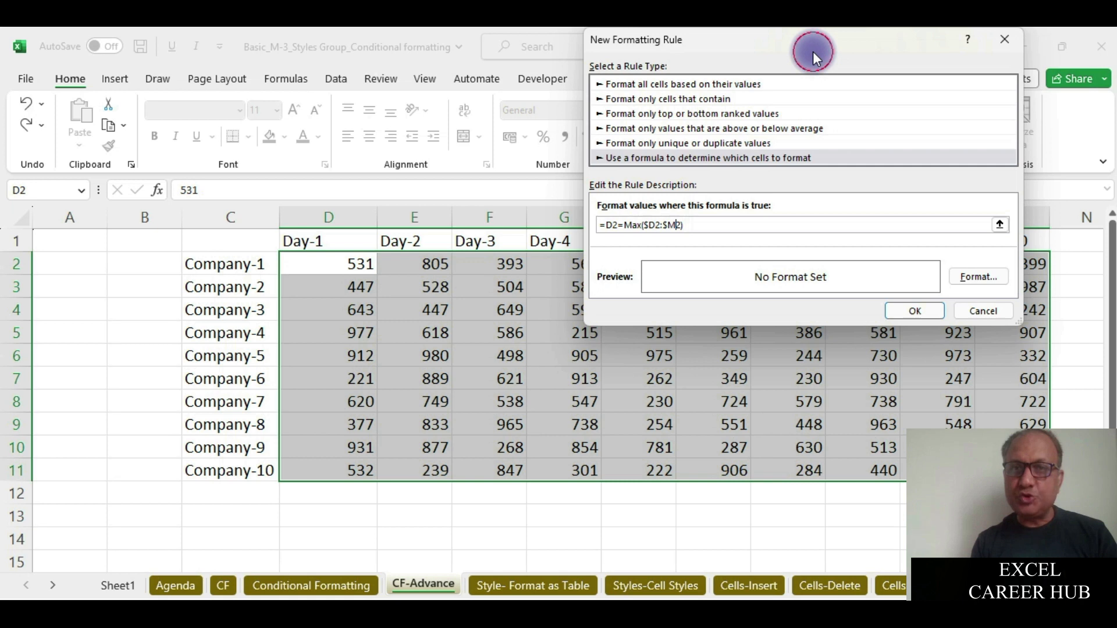
Step: Choose dark green as the fill color in the format of the row-maximum rule
{"action": "left_click_drag", "start_coordinate": [812, 51], "coordinate": [450, 324]}
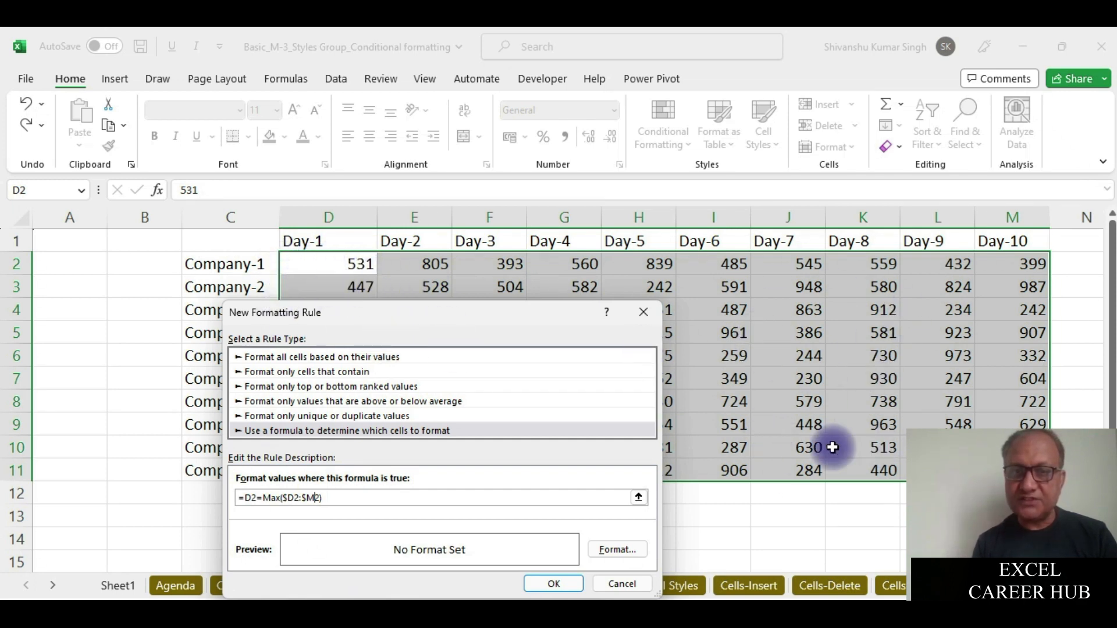
{"action": "left_click_drag", "start_coordinate": [417, 316], "coordinate": [438, 55]}
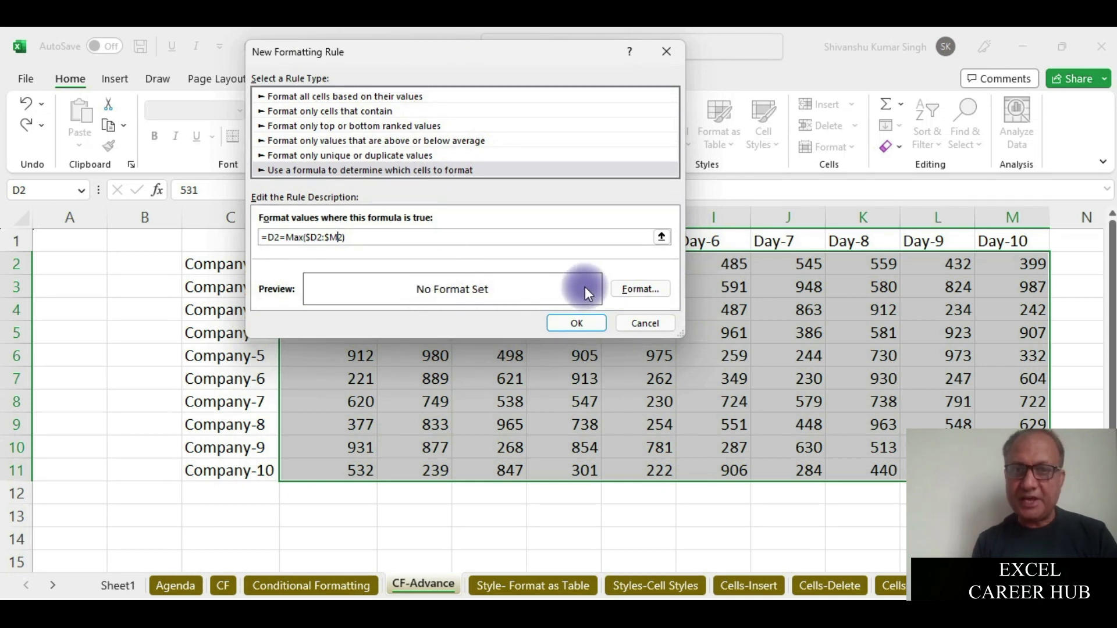
{"action": "left_click", "coordinate": [627, 291]}
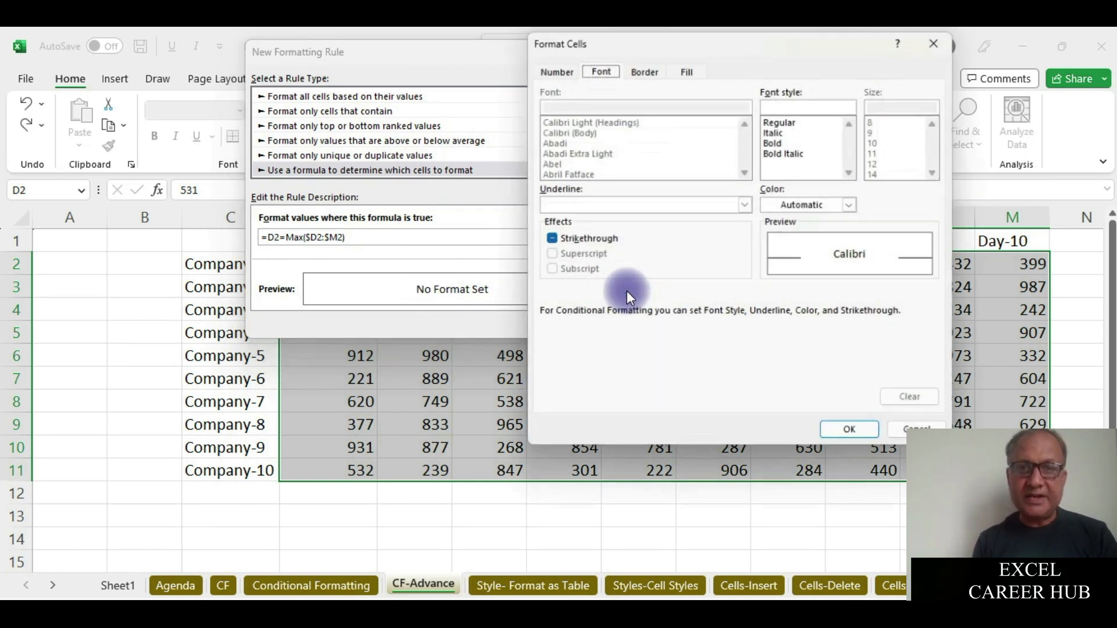
{"action": "left_click", "coordinate": [695, 68]}
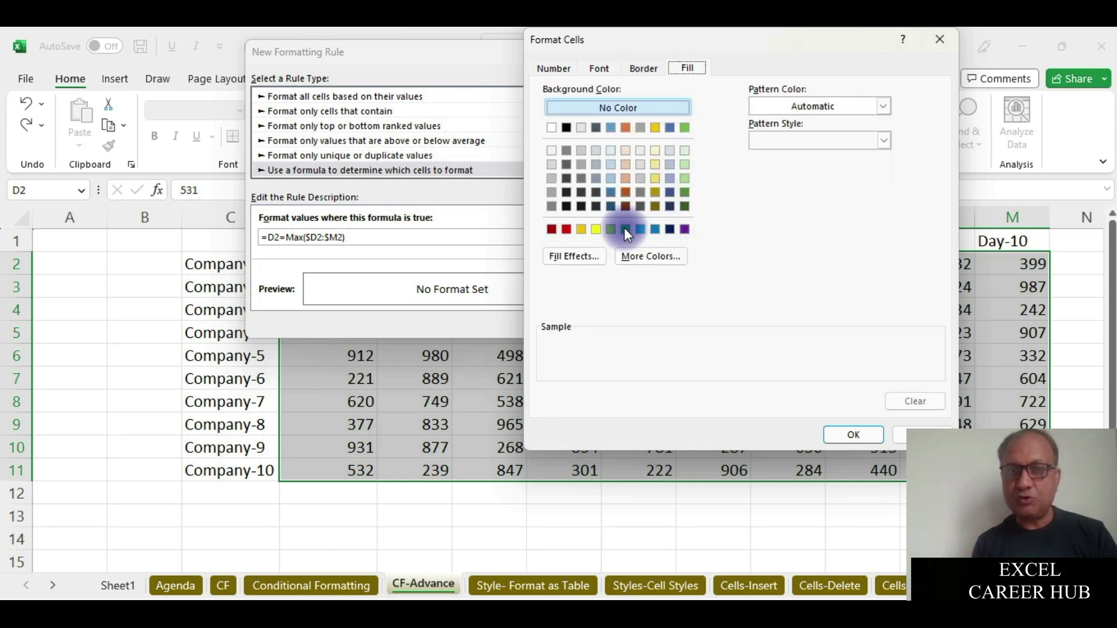
{"action": "left_click", "coordinate": [685, 207]}
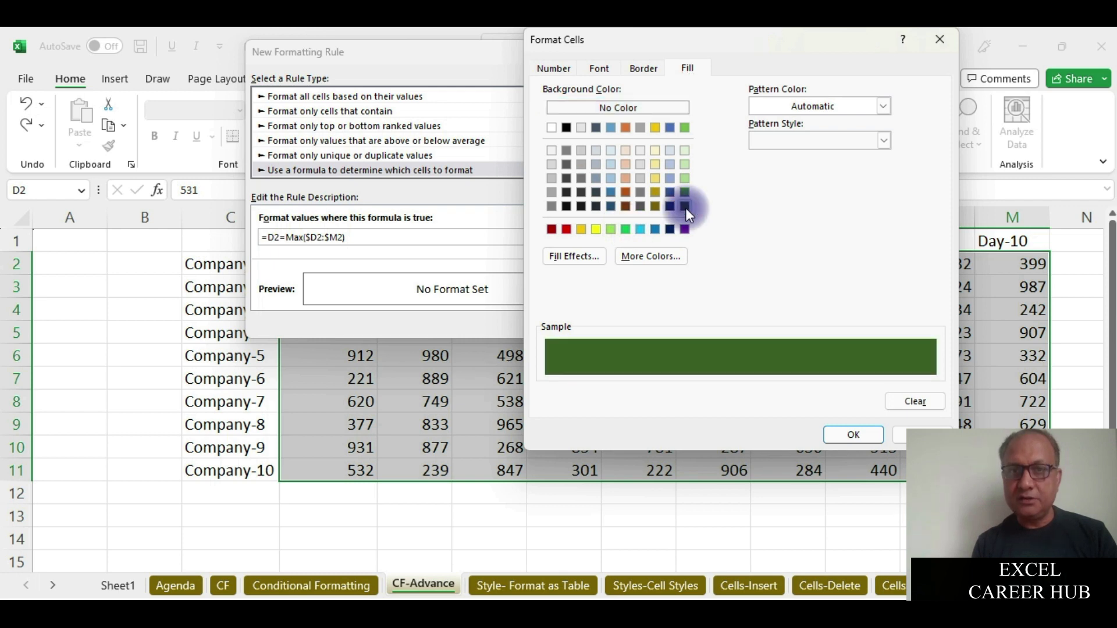
Step: Set the font color of the row-maximum rule to white and apply the rule to the table
{"action": "left_click", "coordinate": [601, 69]}
{"action": "left_click", "coordinate": [851, 206]}
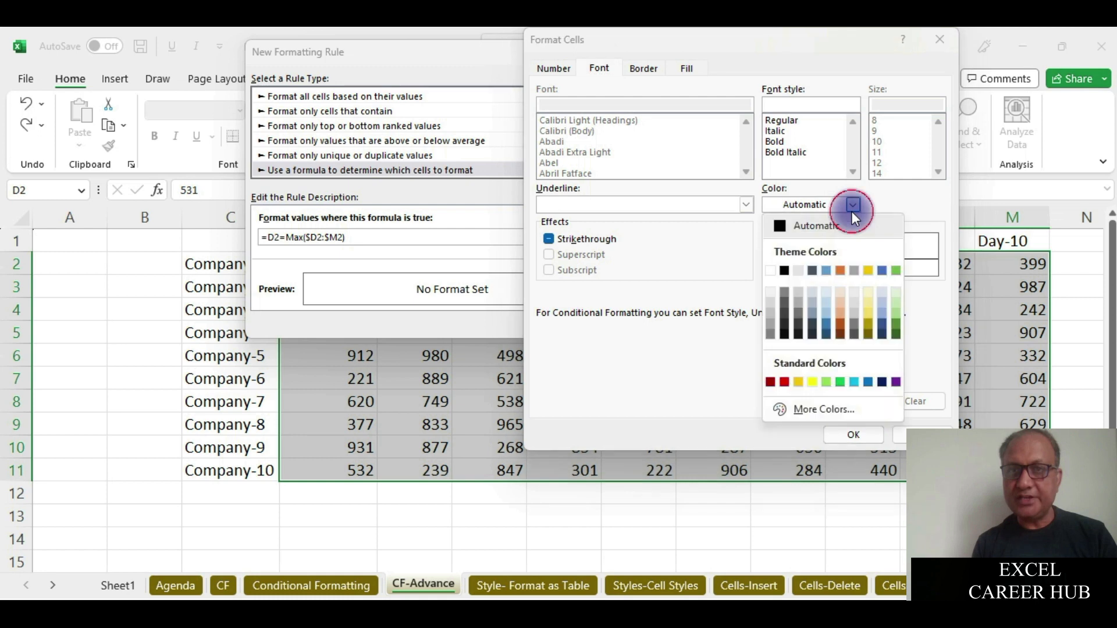
{"action": "left_click", "coordinate": [770, 270]}
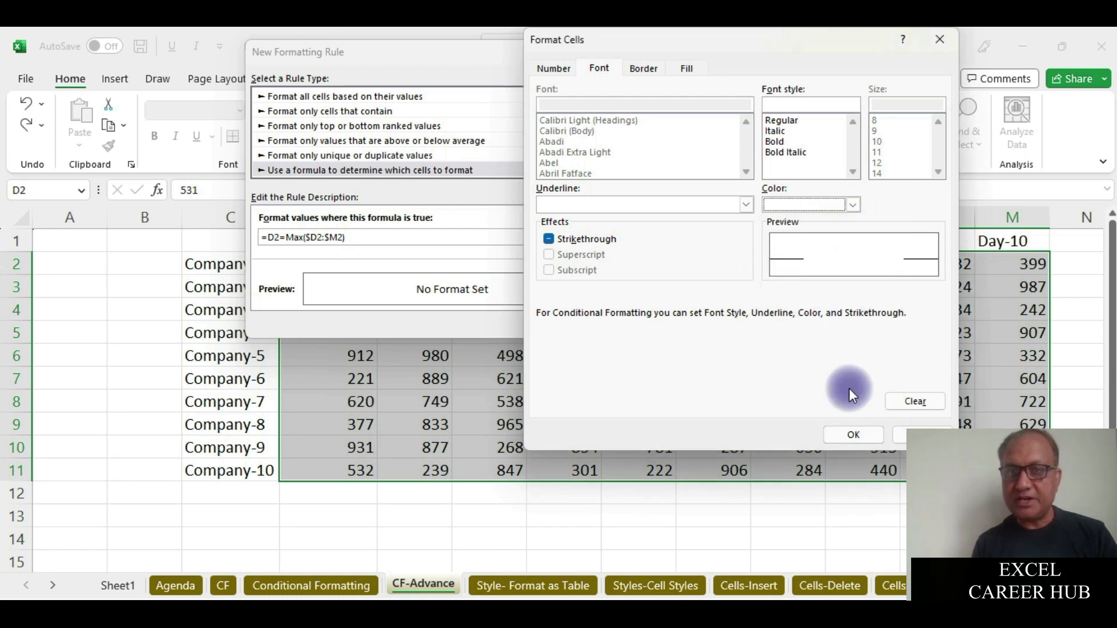
{"action": "left_click", "coordinate": [854, 435]}
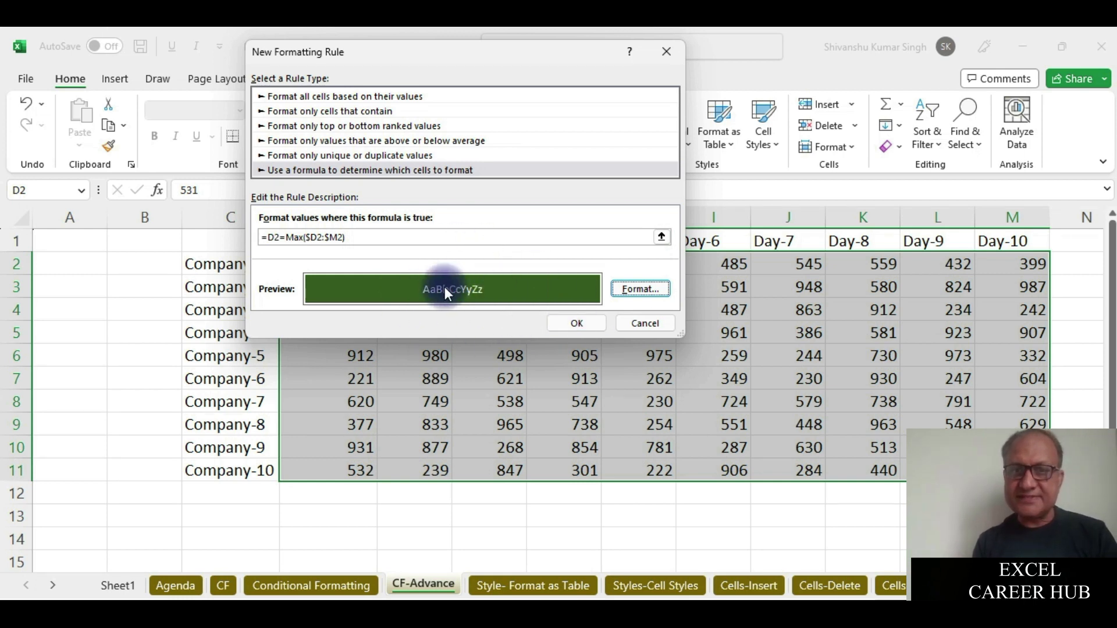
{"action": "left_click", "coordinate": [584, 327]}
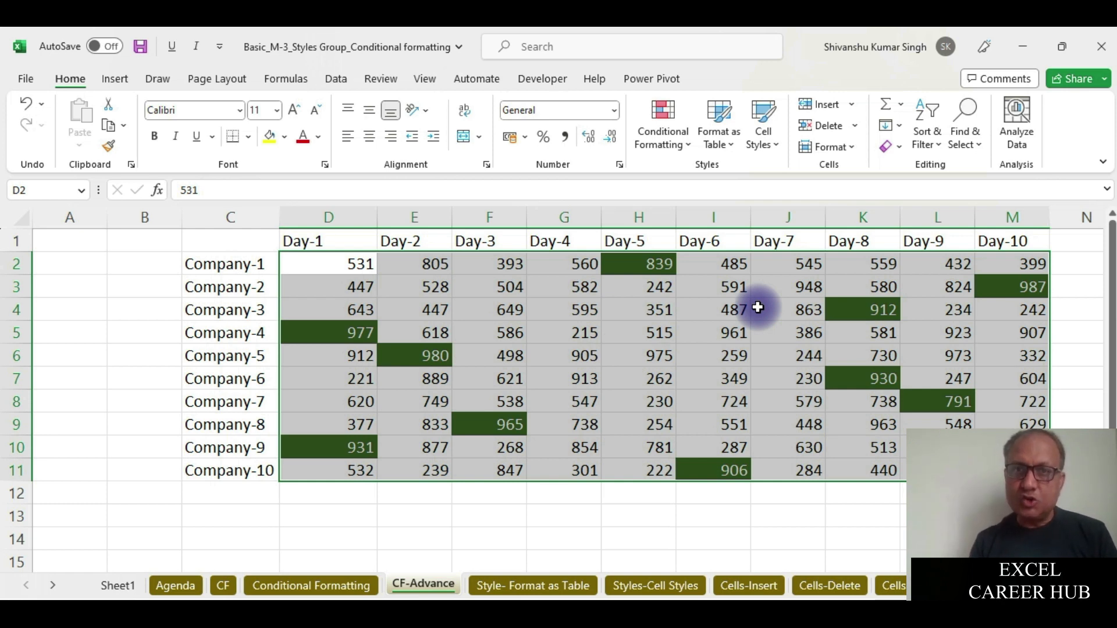
Step: Create another formula-based formatting rule for D2:M11 and enter the formula =$D$2=Min($D$2:$M$2)
{"action": "left_click", "coordinate": [684, 146]}
{"action": "left_click", "coordinate": [686, 372]}
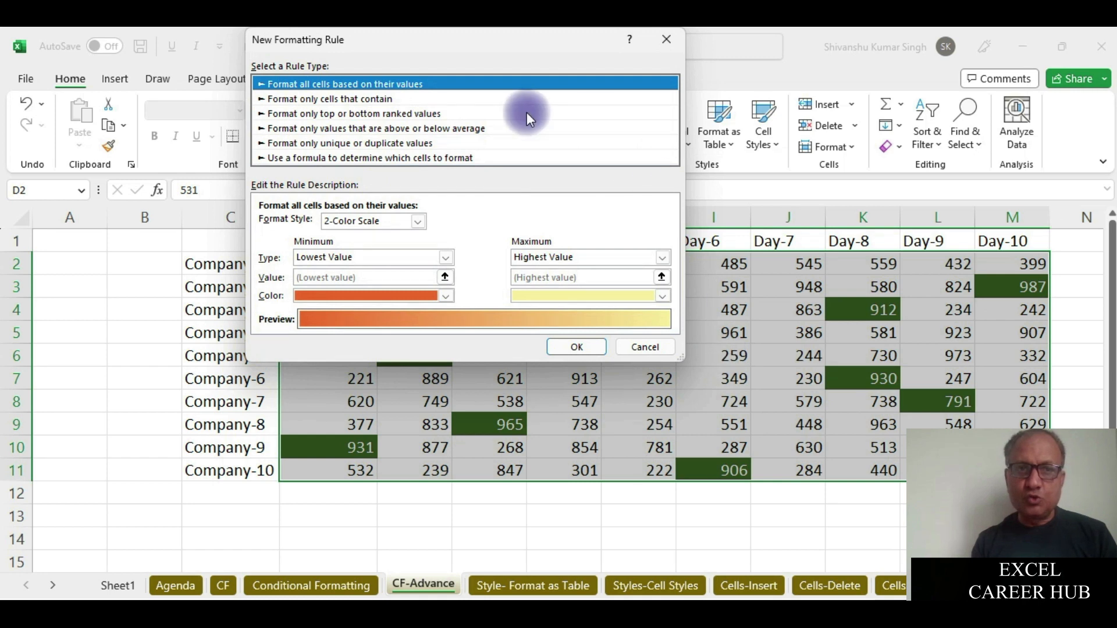
{"action": "left_click", "coordinate": [298, 158]}
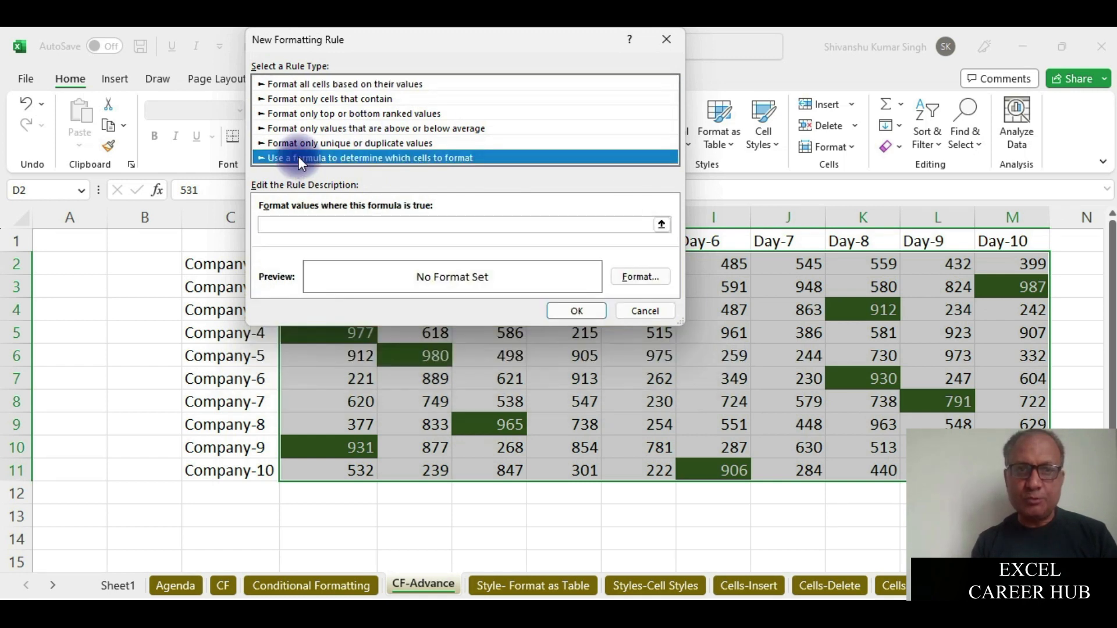
{"action": "left_click_drag", "start_coordinate": [449, 30], "coordinate": [954, 30]}
{"action": "left_click", "coordinate": [846, 231]}
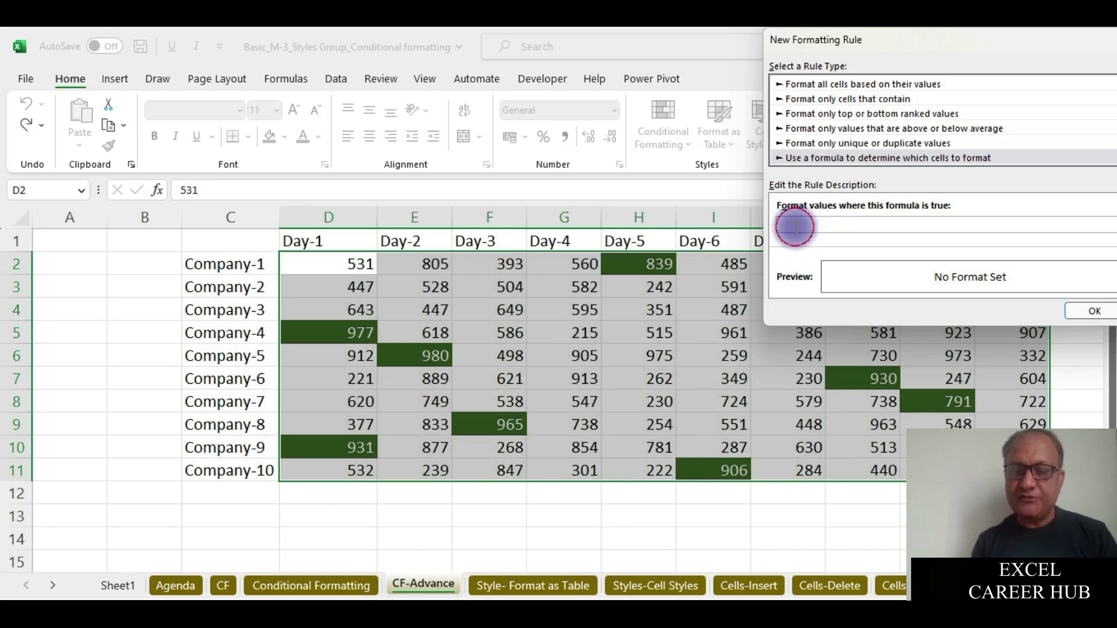
{"action": "type", "text": "="}
{"action": "left_click", "coordinate": [330, 264]}
{"action": "type", "text": "=M"}
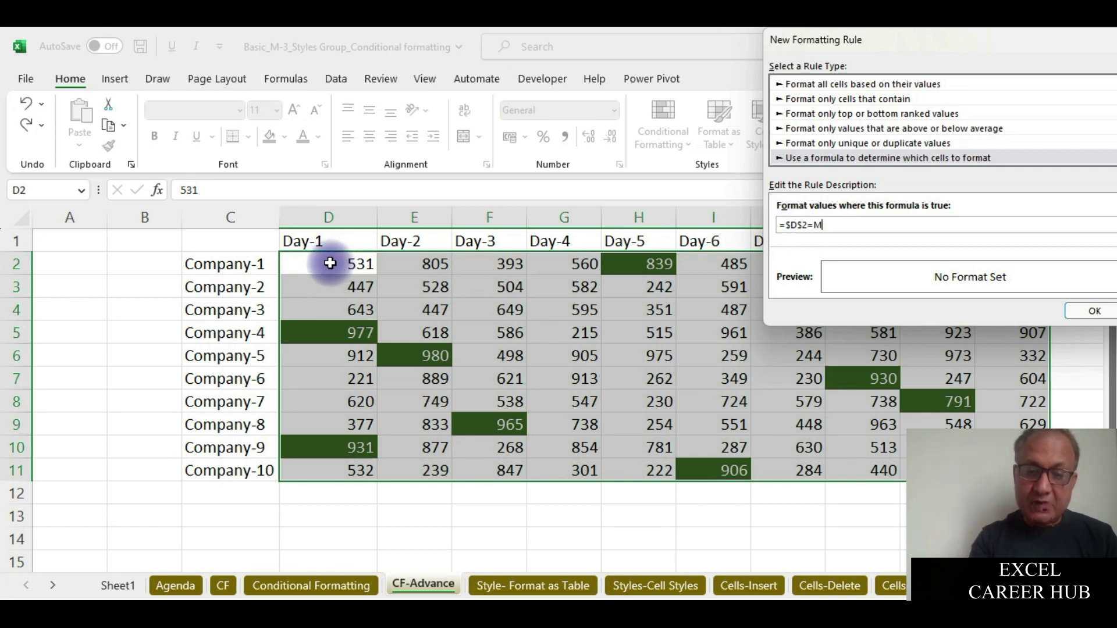
{"action": "type", "text": "in("}
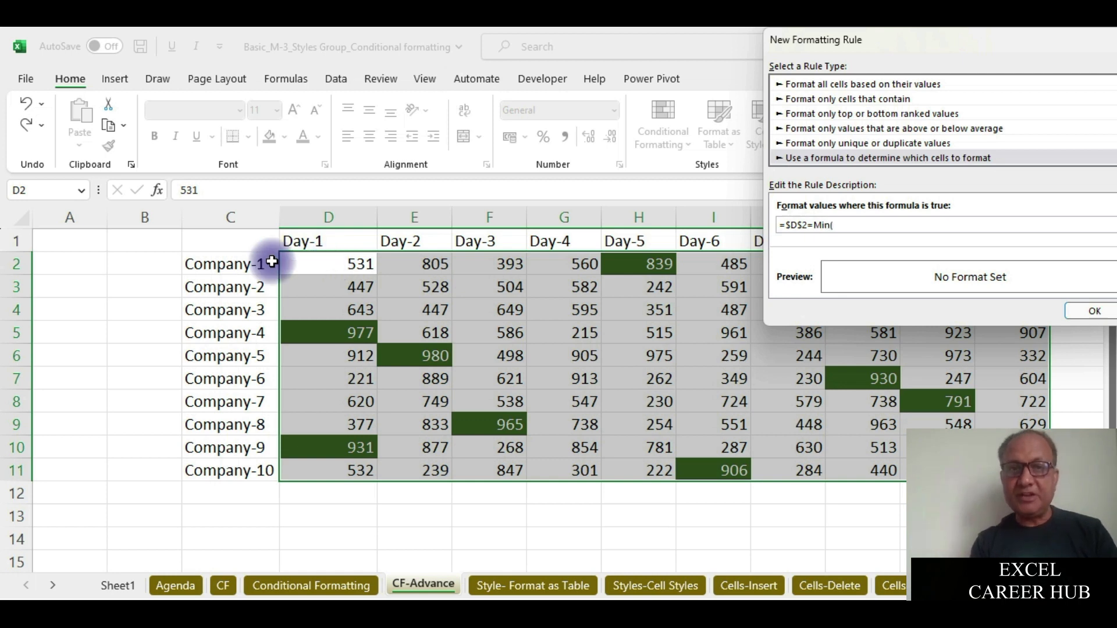
{"action": "left_click_drag", "start_coordinate": [291, 261], "coordinate": [1012, 266]}
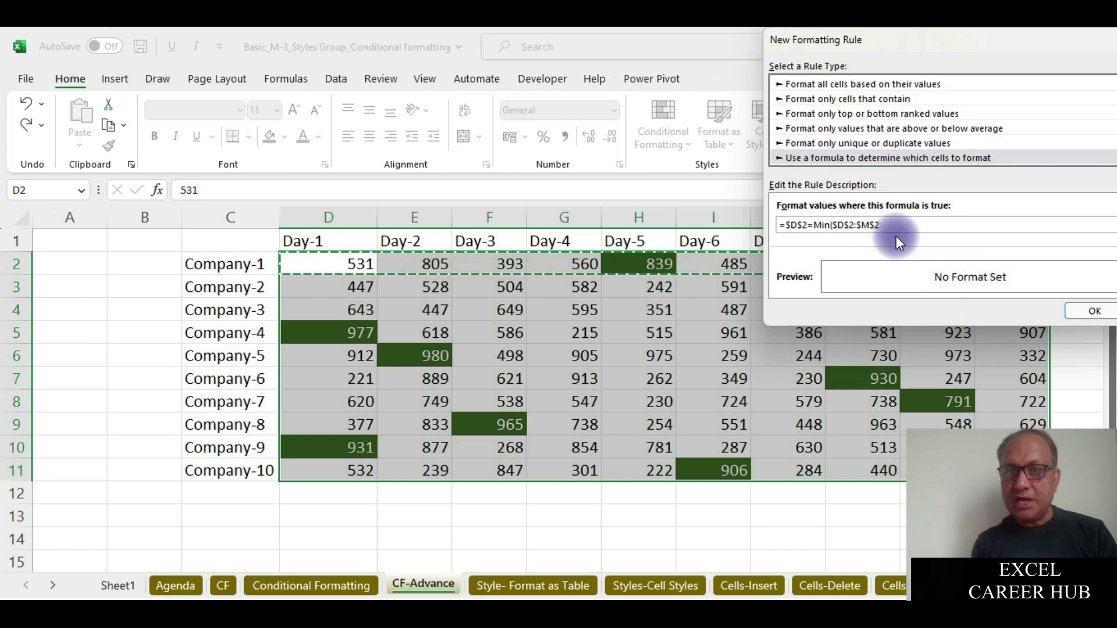
{"action": "type", "text": ")"}
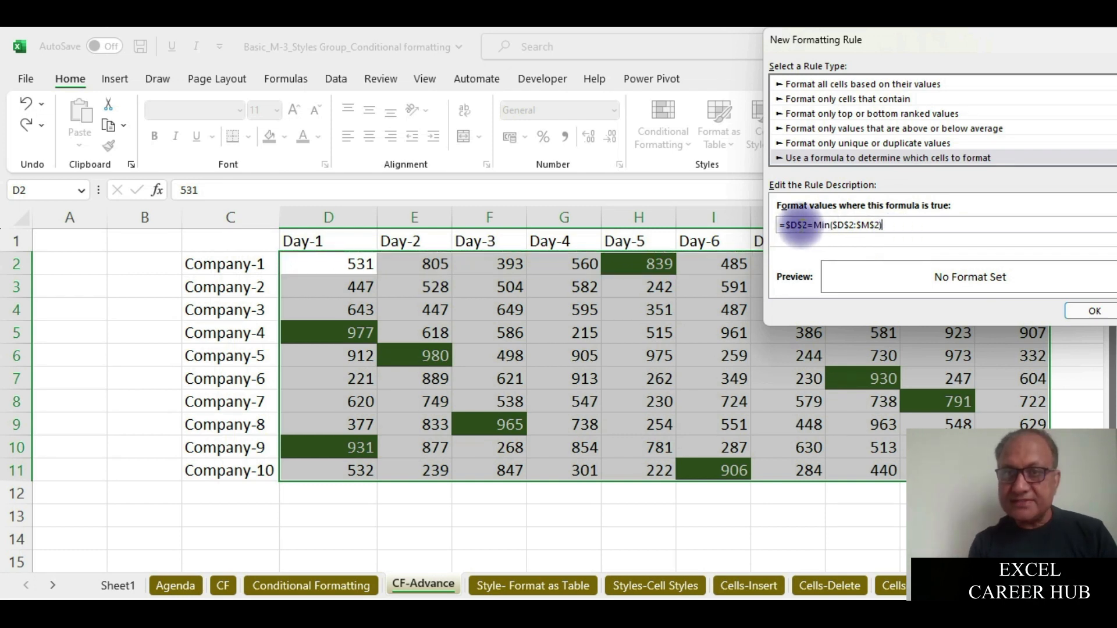
Step: Make D2 fully relative and unlock the rows of the Min range so the rule formula reads =D2=Min($D2:$M2)
{"action": "left_click", "coordinate": [802, 225]}
{"action": "key", "text": "BackSpace"}
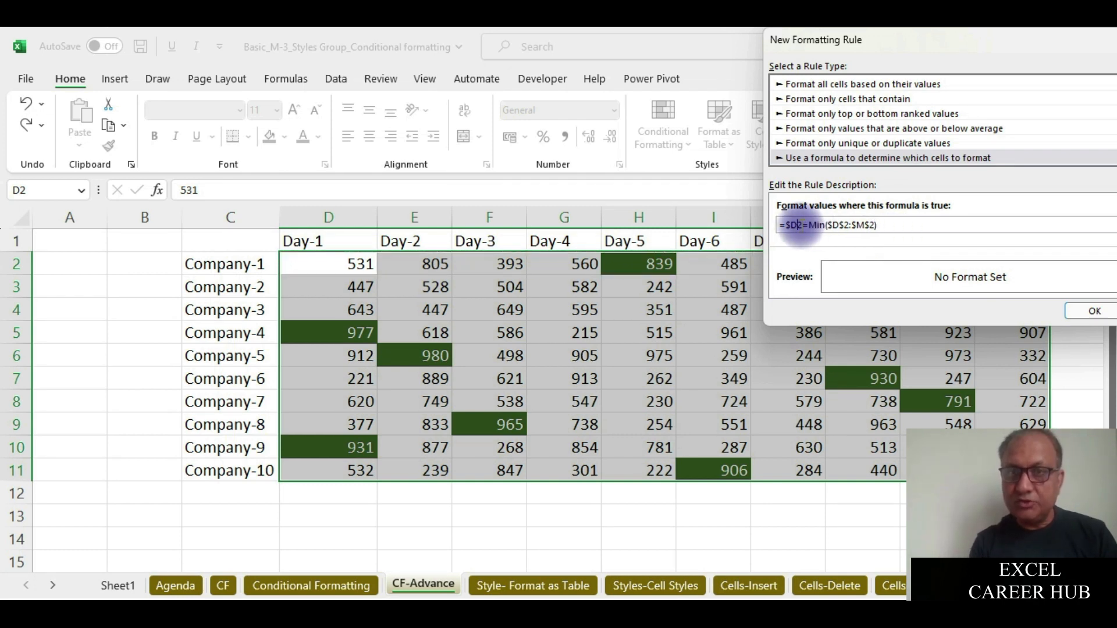
{"action": "left_click", "coordinate": [787, 225]}
{"action": "left_click", "coordinate": [793, 225]}
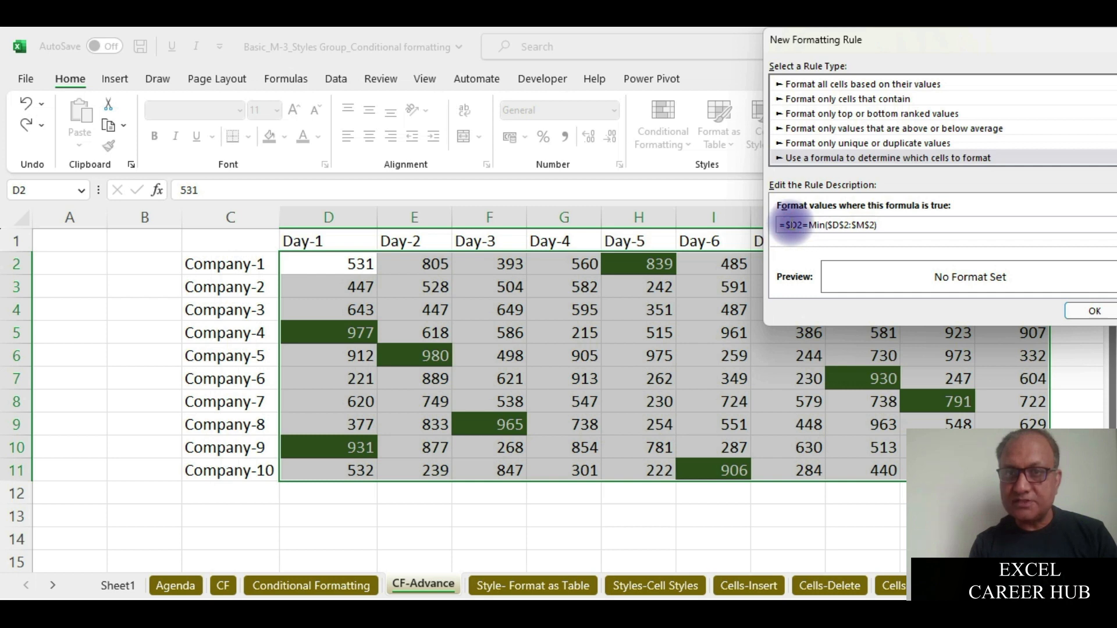
{"action": "key", "text": "BackSpace"}
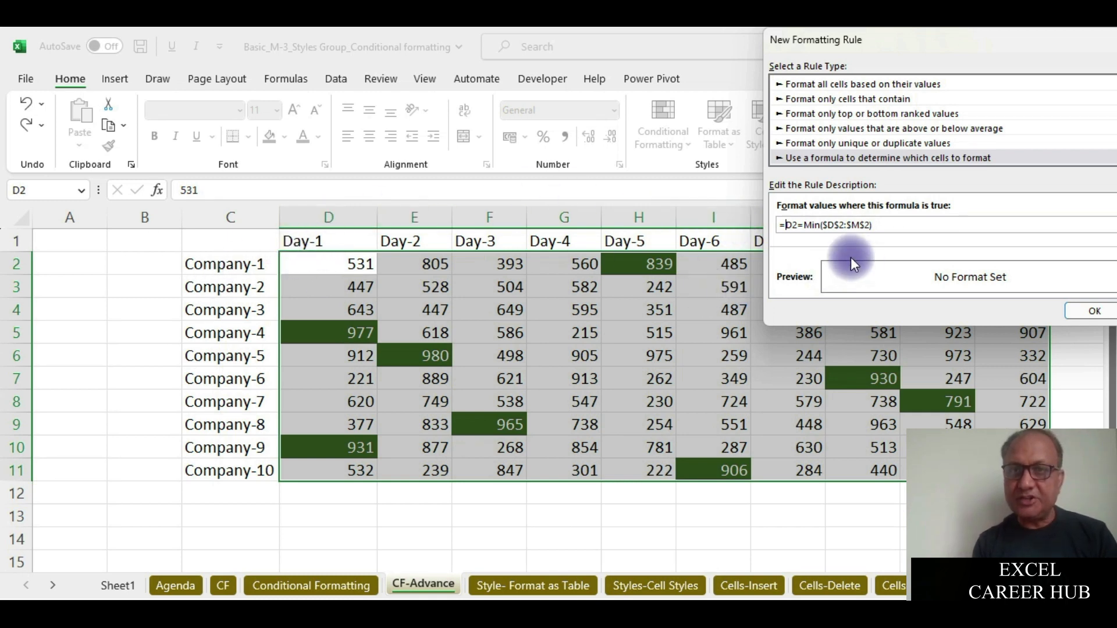
{"action": "left_click", "coordinate": [840, 225]}
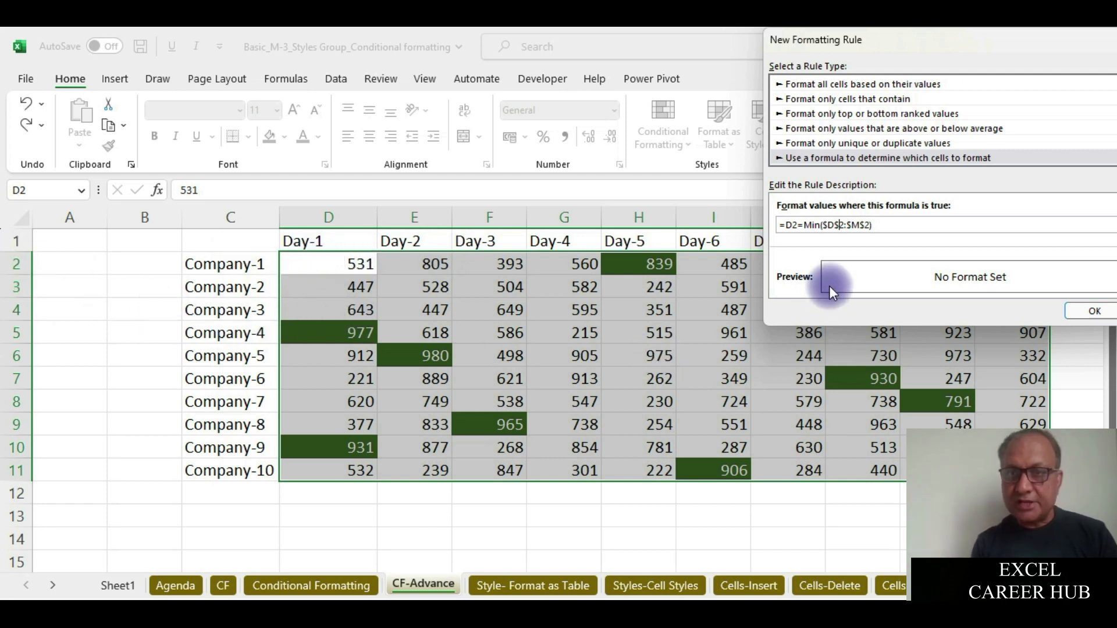
{"action": "key", "text": "BackSpace"}
{"action": "left_click", "coordinate": [857, 225]}
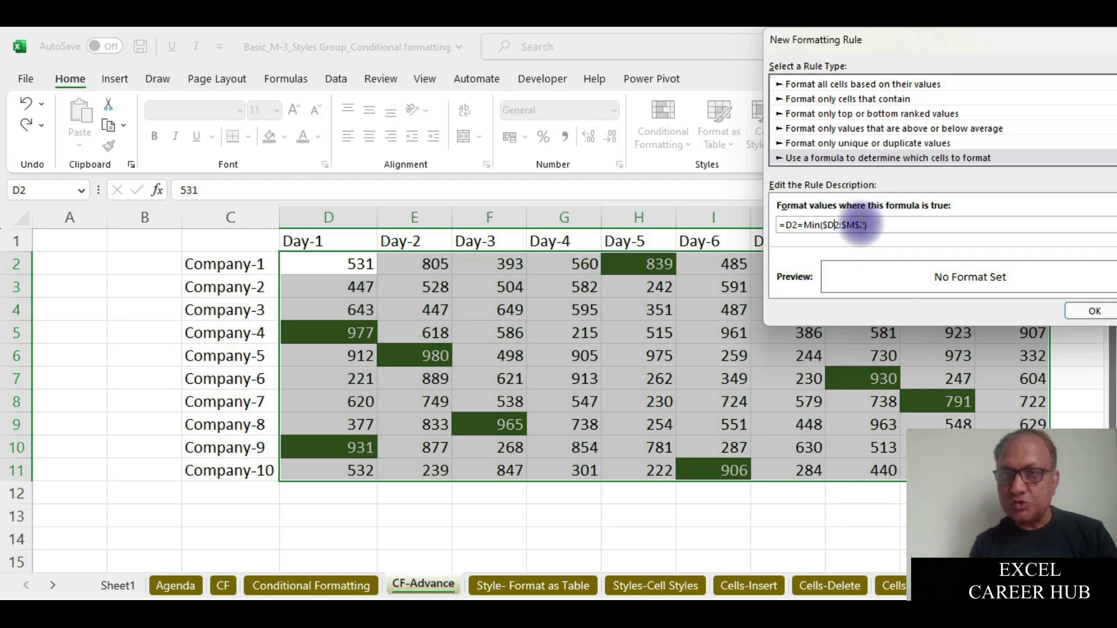
{"action": "key", "text": "BackSpace"}
Step: Choose the standard dark red as the fill color in the format of the row-minimum rule
{"action": "left_click_drag", "start_coordinate": [1052, 36], "coordinate": [452, 64]}
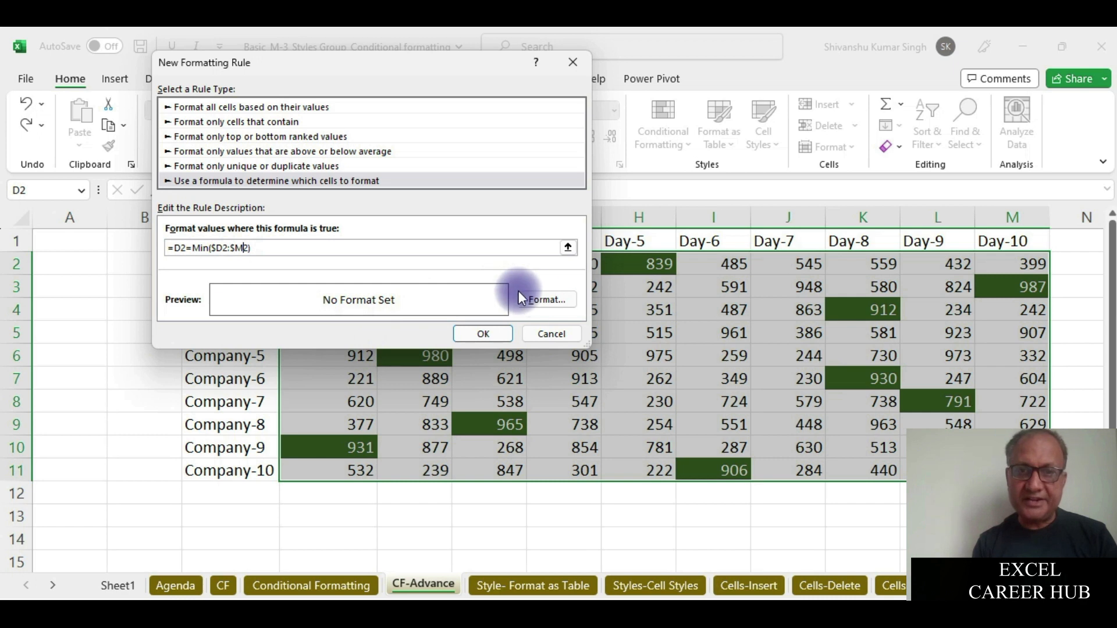
{"action": "left_click", "coordinate": [545, 299]}
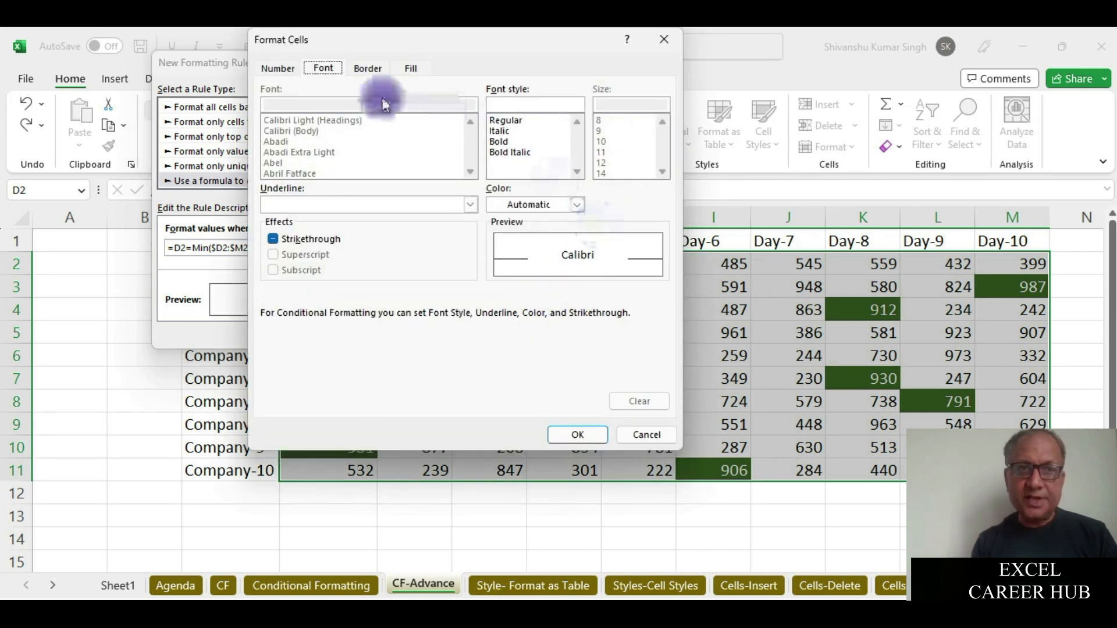
{"action": "left_click", "coordinate": [413, 66]}
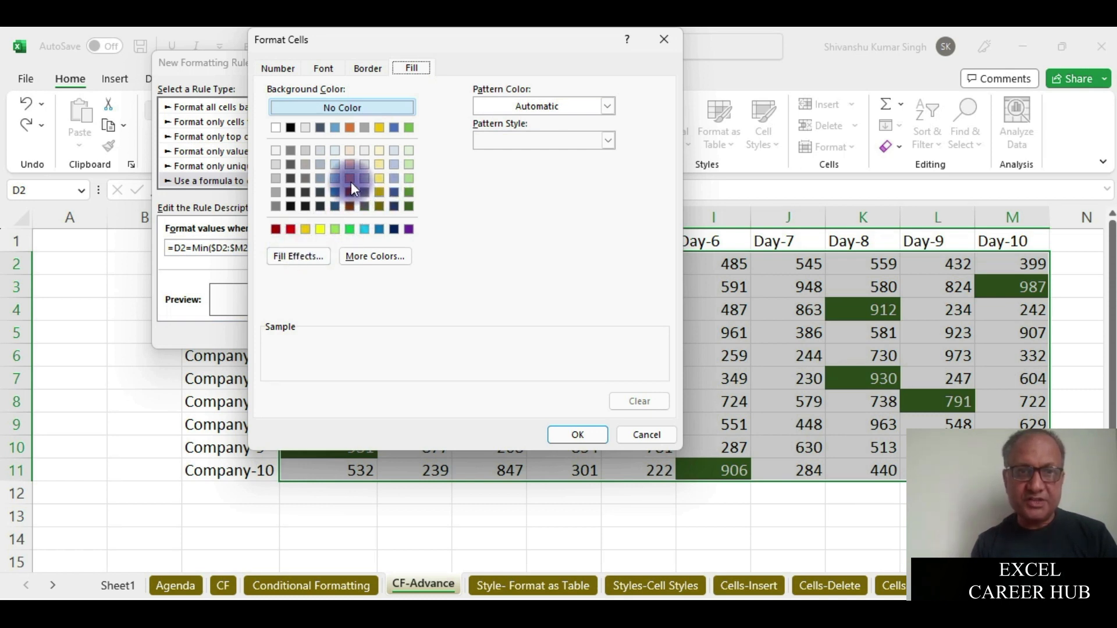
{"action": "left_click", "coordinate": [277, 229]}
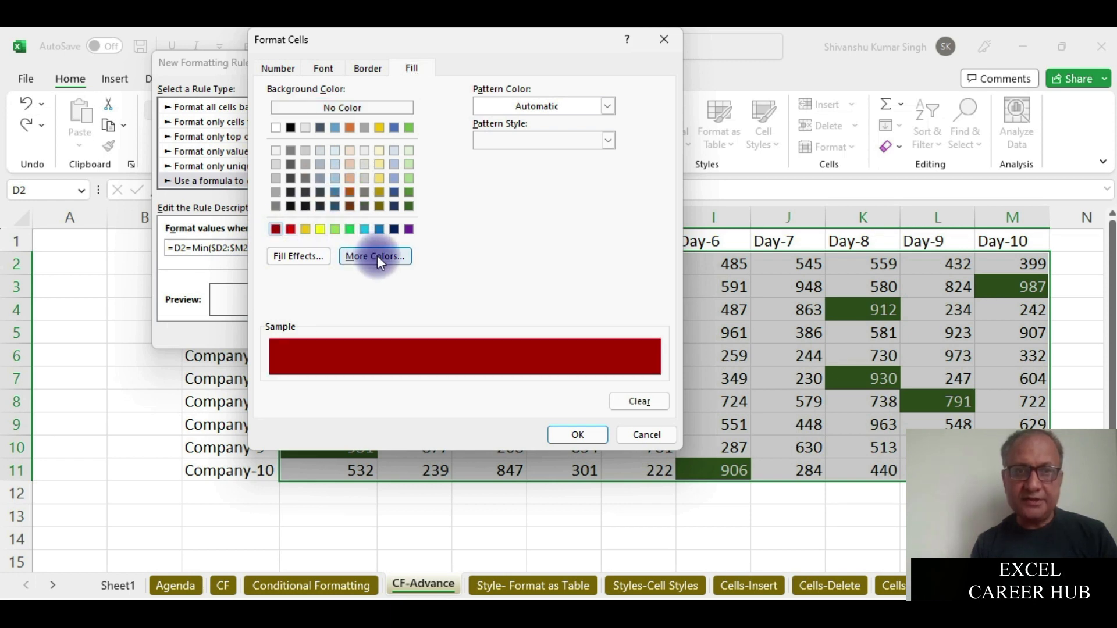
Step: Set the font color of the row-minimum rule to white and apply the rule to the table
{"action": "left_click", "coordinate": [329, 73]}
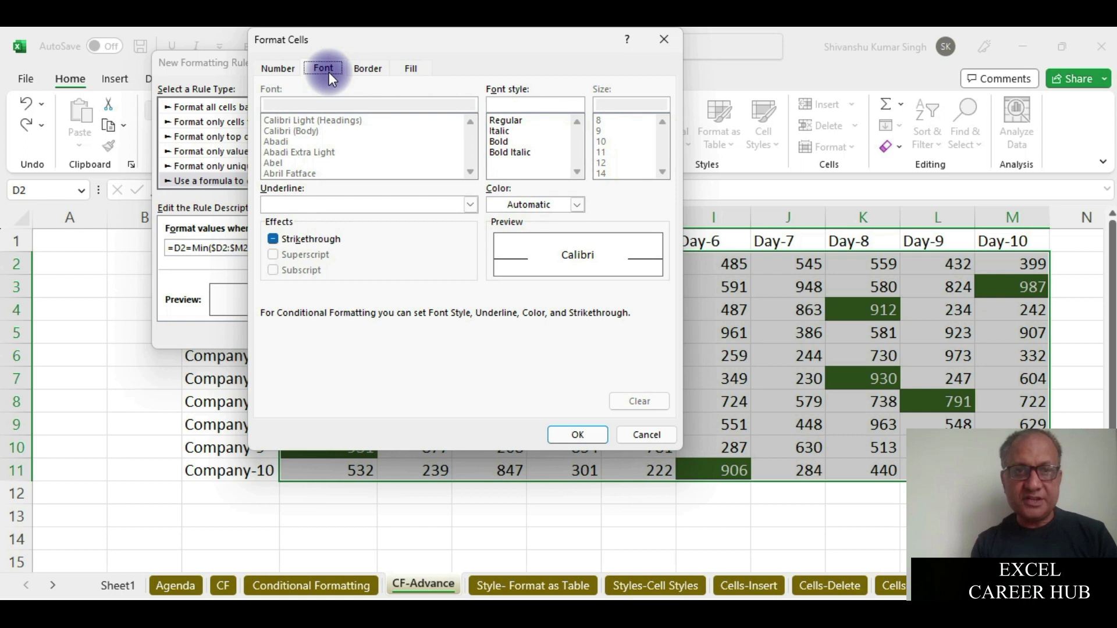
{"action": "left_click", "coordinate": [577, 205]}
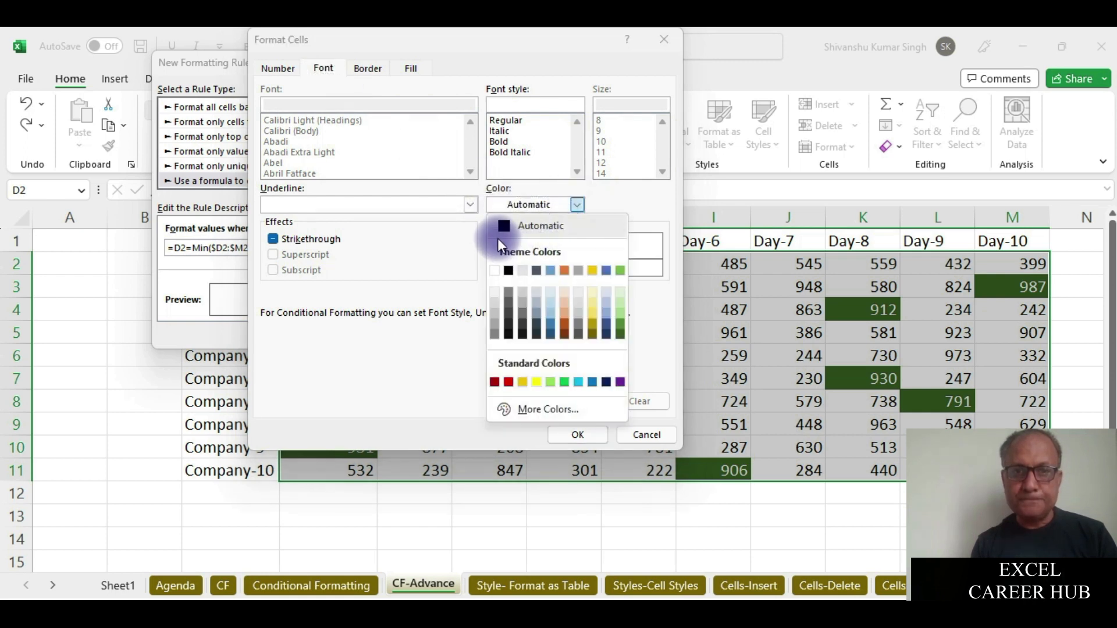
{"action": "left_click", "coordinate": [493, 269]}
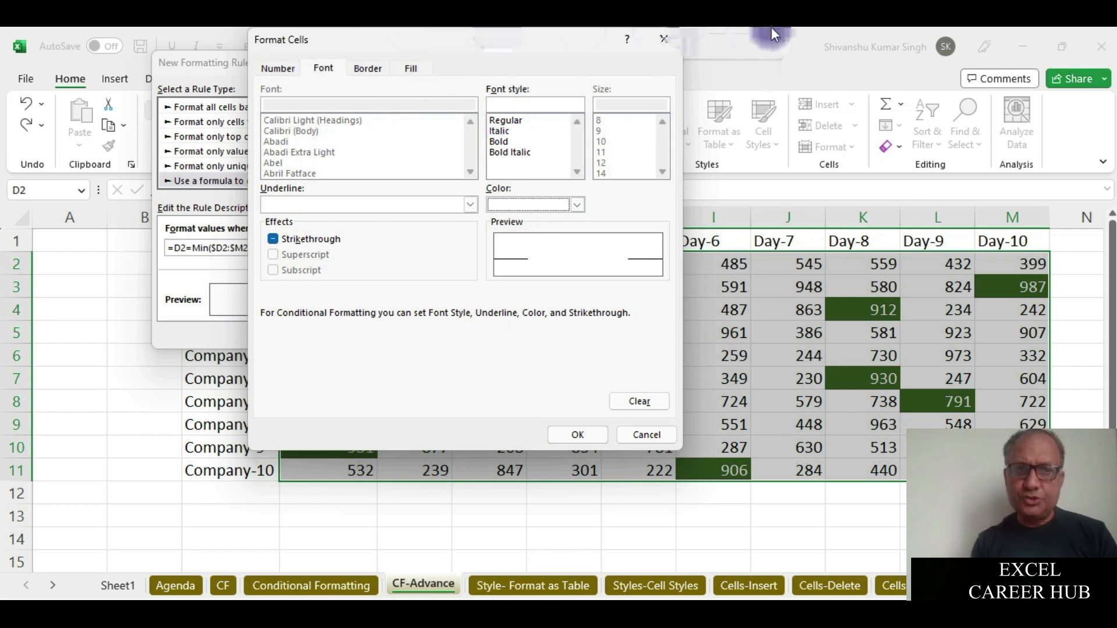
{"action": "left_click_drag", "start_coordinate": [448, 38], "coordinate": [340, 43]}
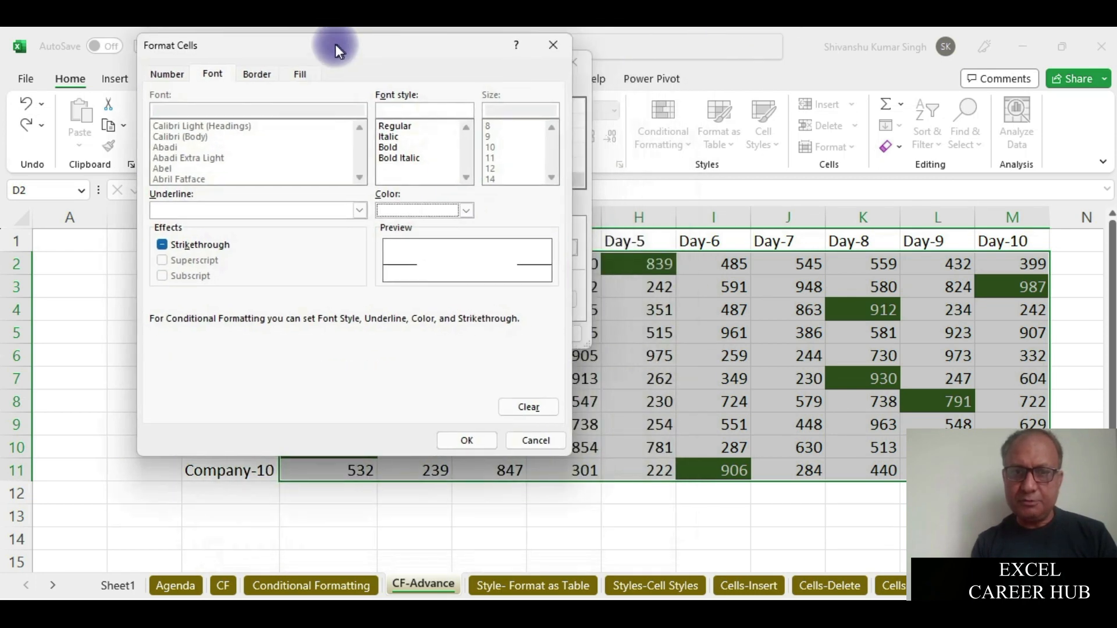
{"action": "left_click", "coordinate": [466, 435]}
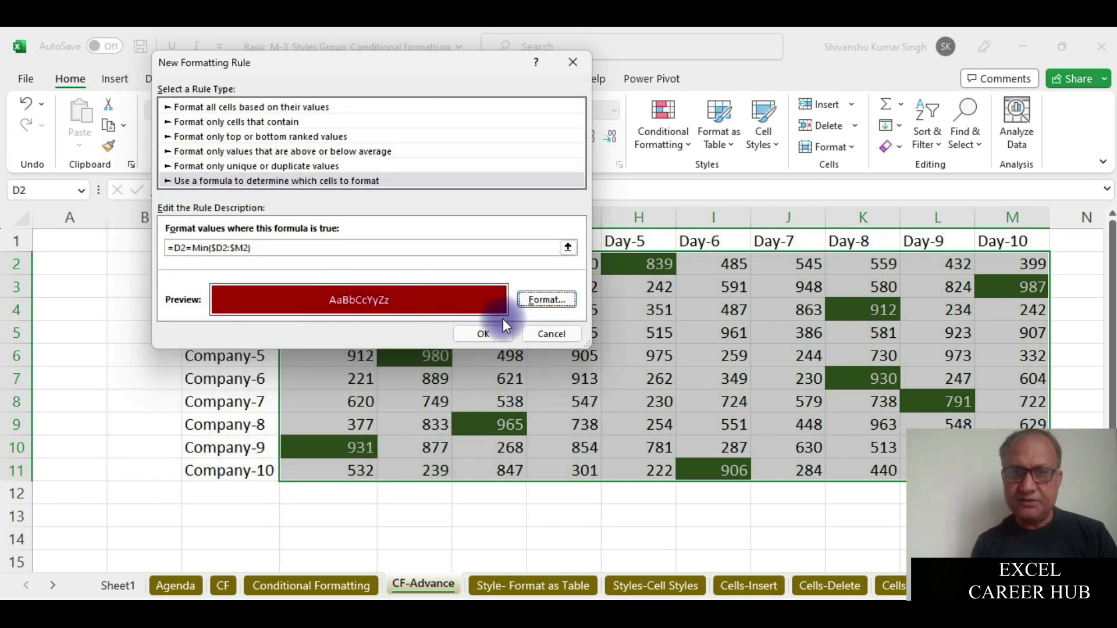
{"action": "left_click", "coordinate": [484, 334]}
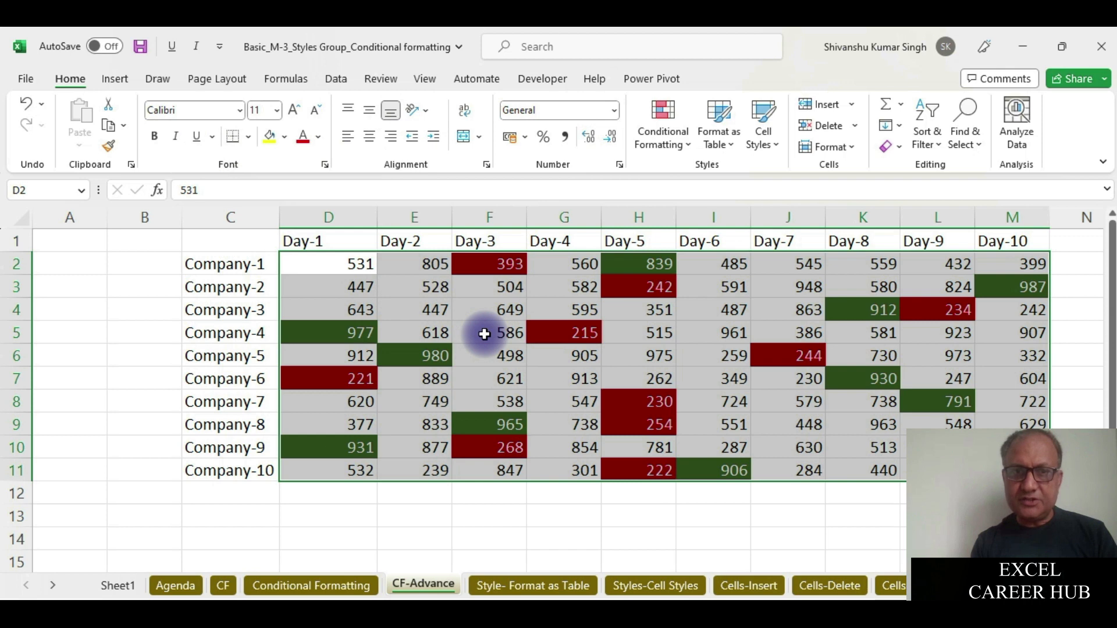